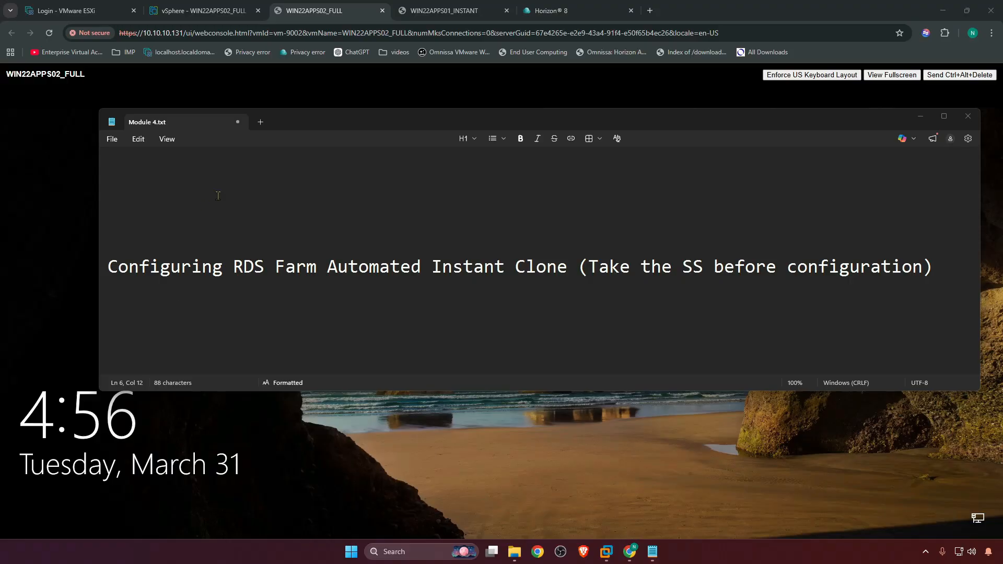
# Shut down the guest OS of the WIN22APPS01_INSTANT virtual machine in vSphere
pyautogui.click(447, 11)
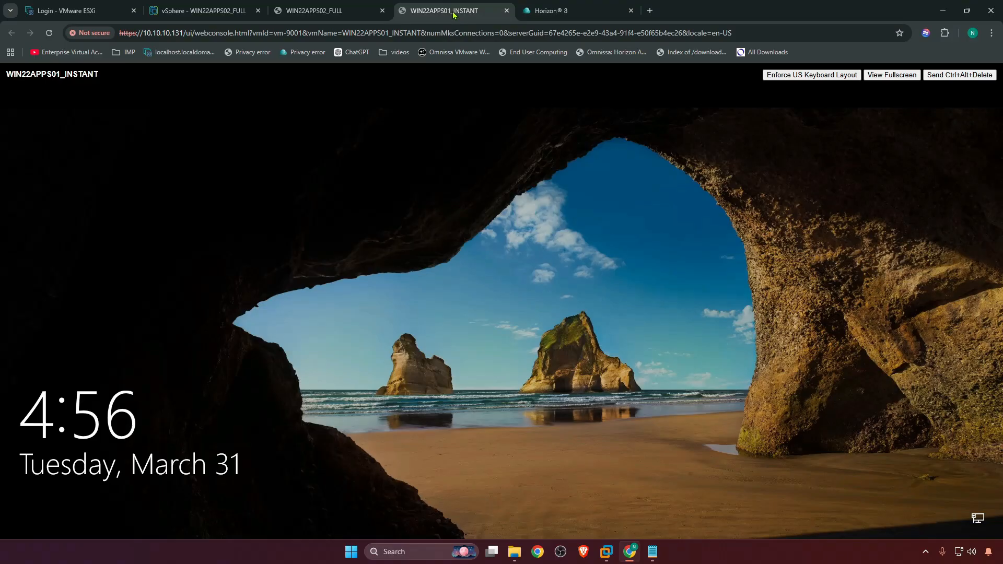
pyautogui.click(209, 11)
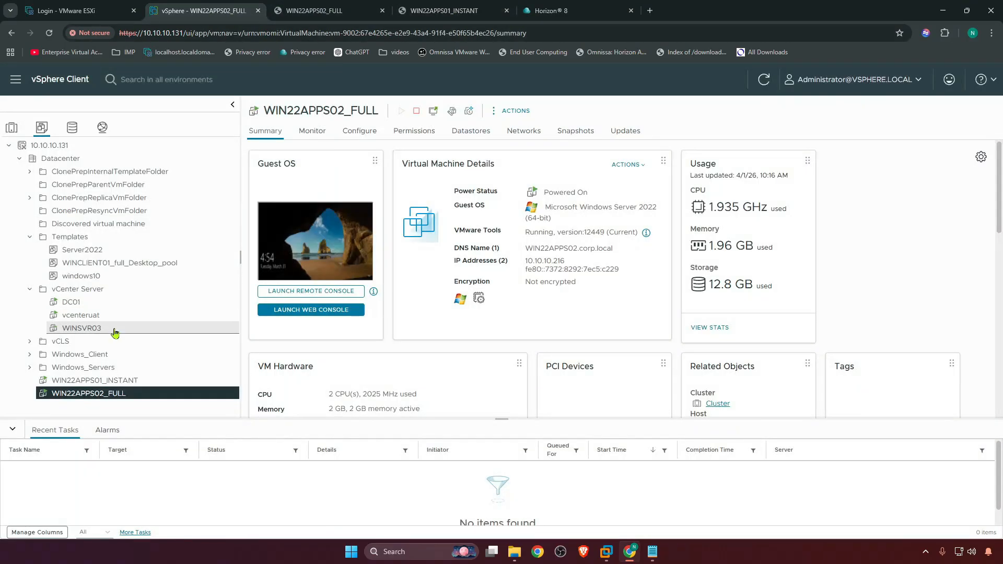
pyautogui.click(90, 381)
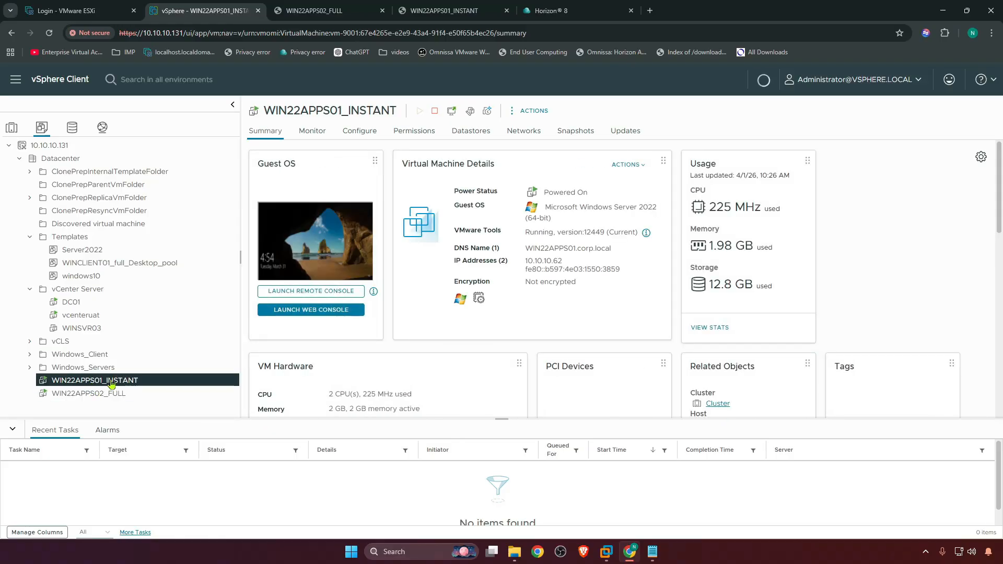
pyautogui.click(435, 111)
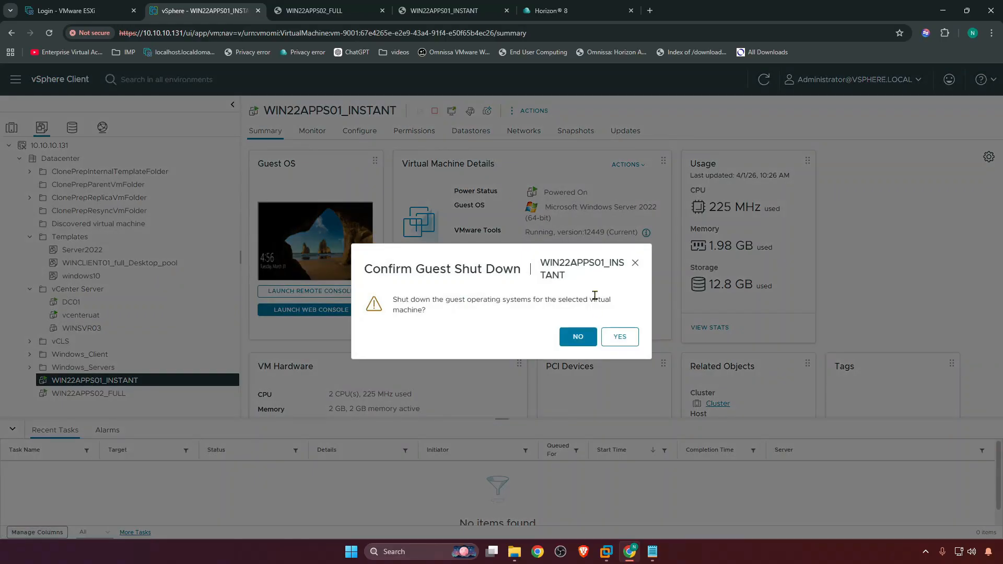
pyautogui.click(614, 341)
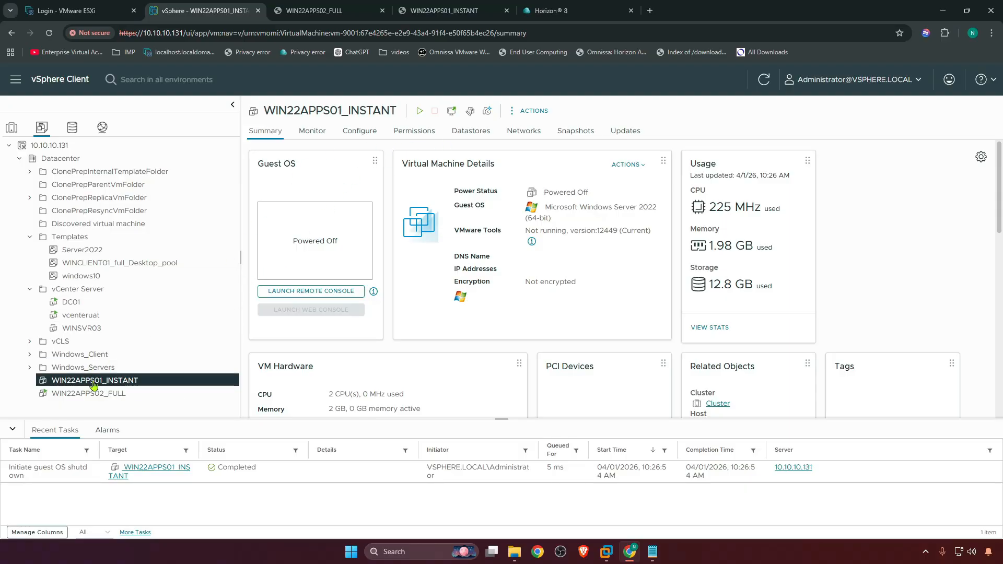
# Take a snapshot of WIN22APPS01_INSTANT named "Agent installed_ready use"
pyautogui.click(575, 131)
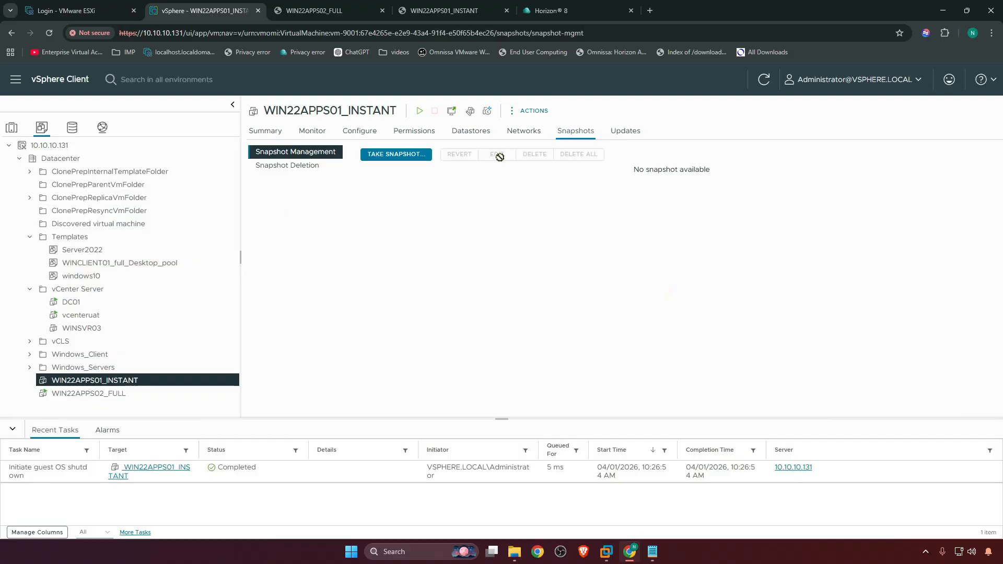
pyautogui.click(394, 156)
pyautogui.click(474, 242)
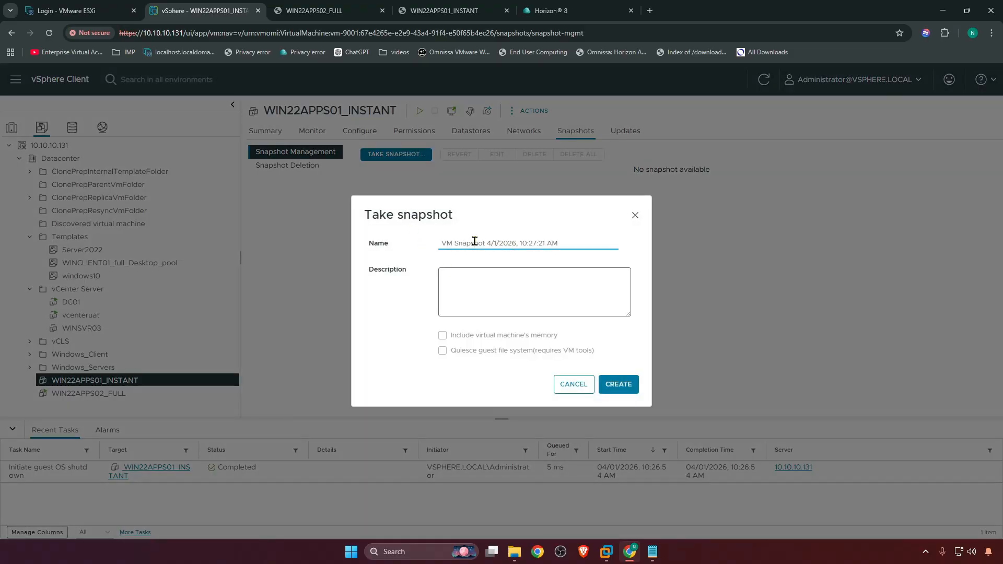
pyautogui.tripleClick(474, 242)
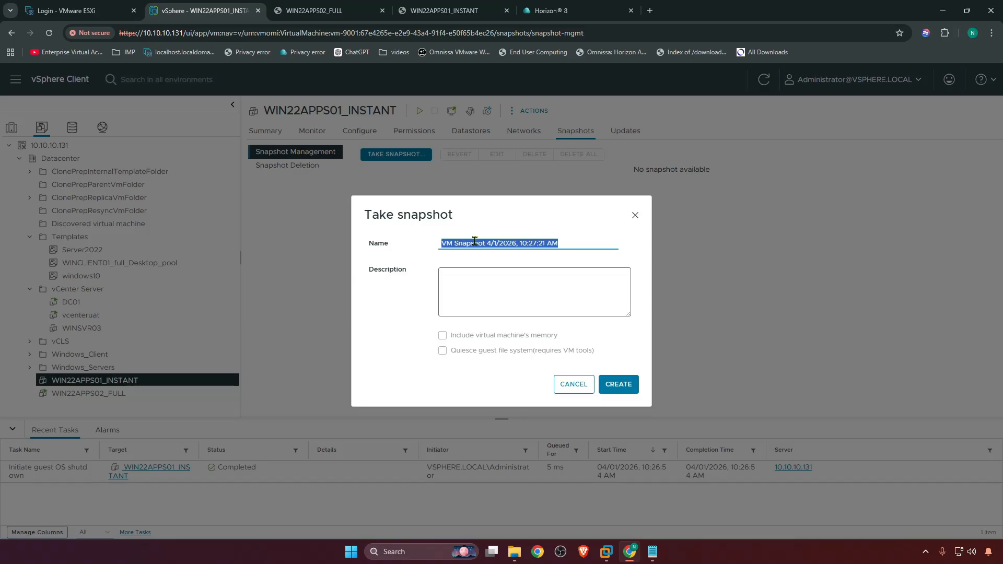
pyautogui.write('R')
pyautogui.press('BackSpace')
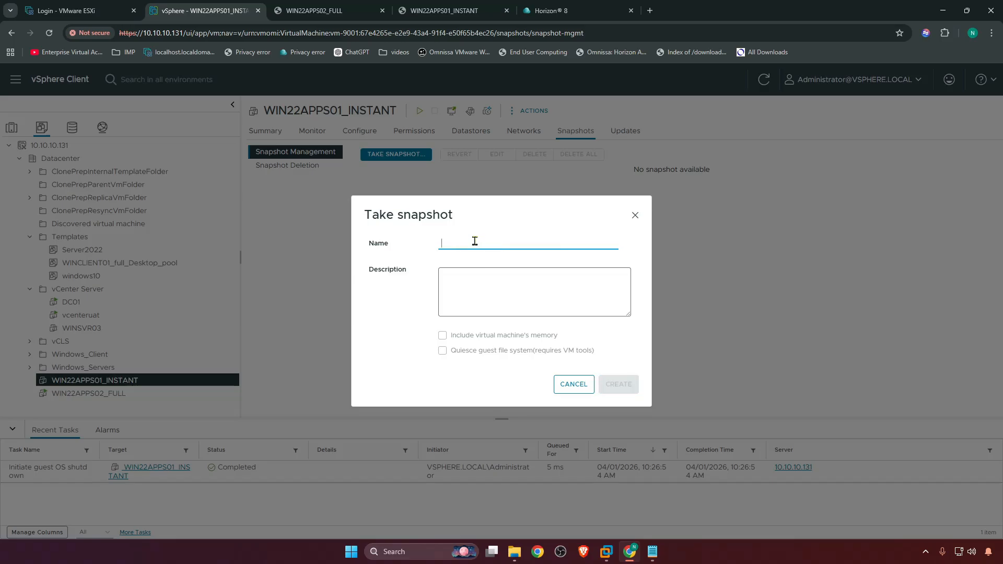
pyautogui.write('Agent in')
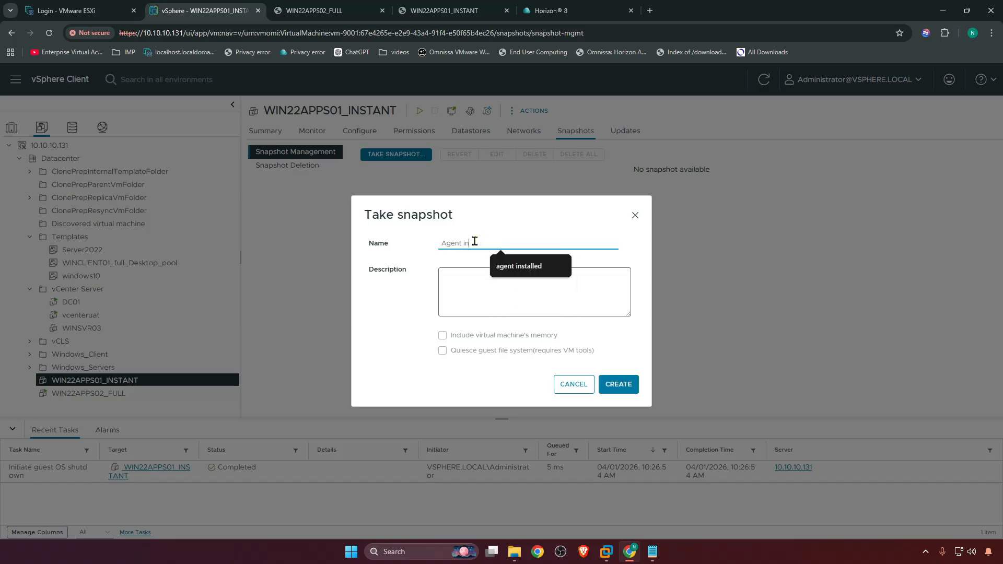
pyautogui.write('stalled_')
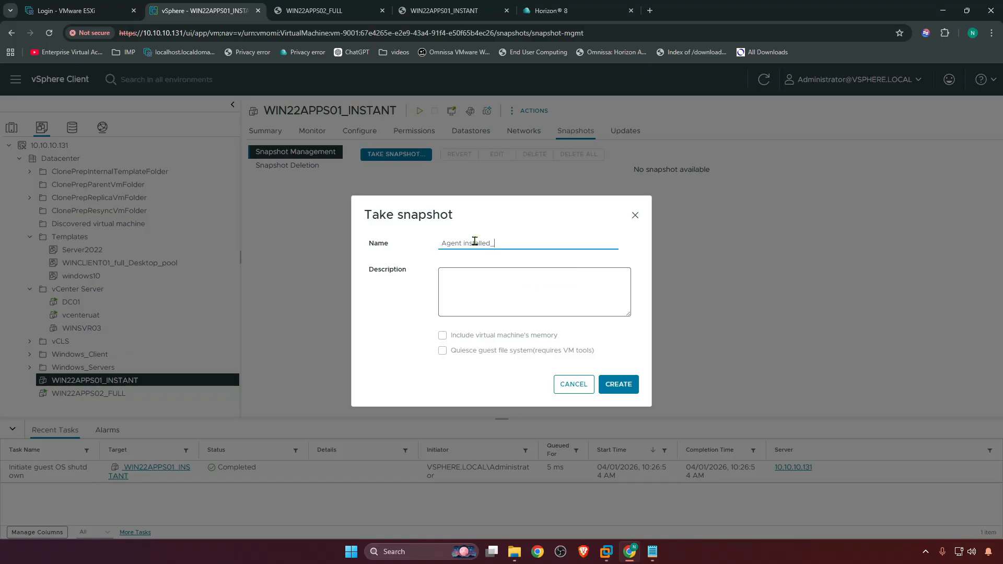
pyautogui.write('ready use')
pyautogui.click(618, 384)
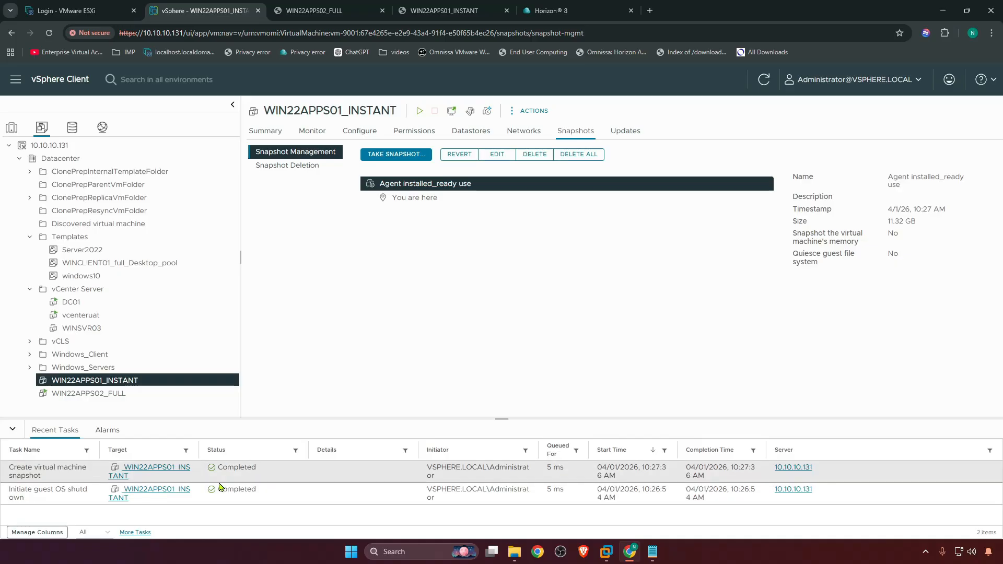
# Switch to the Horizon 8 console and sign in as sysadmin with the account password
pyautogui.click(554, 10)
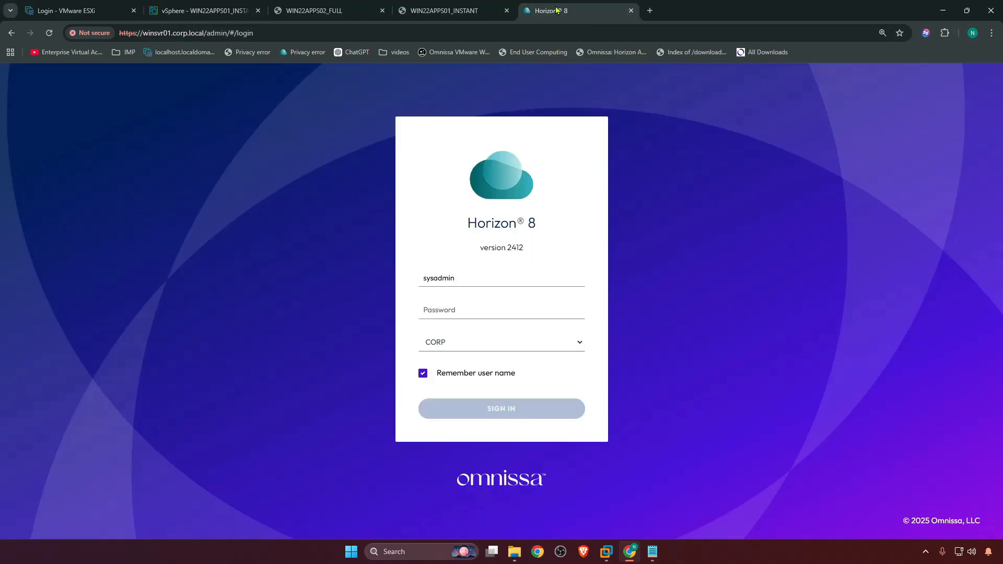
pyautogui.click(449, 314)
pyautogui.write('•••')
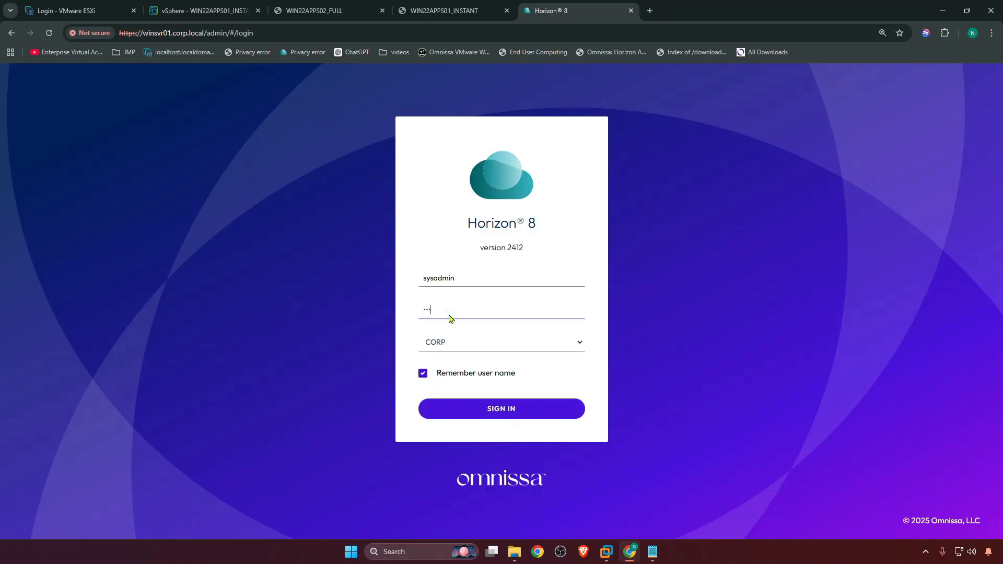
pyautogui.press('Return')
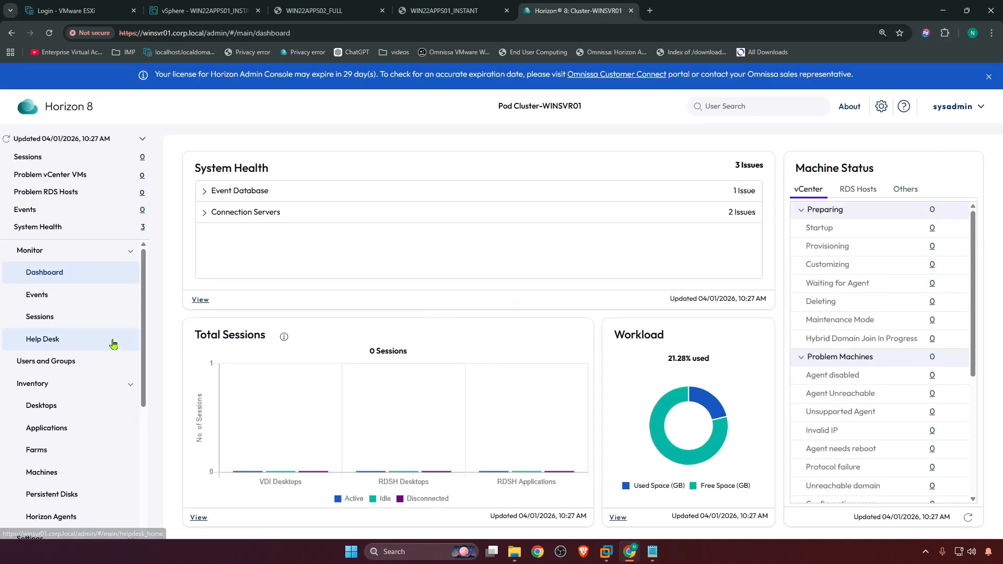
# Open the Farms inventory page of the Horizon console
pyautogui.scroll(-3, 114, 351)
pyautogui.scroll(1, 115, 353)
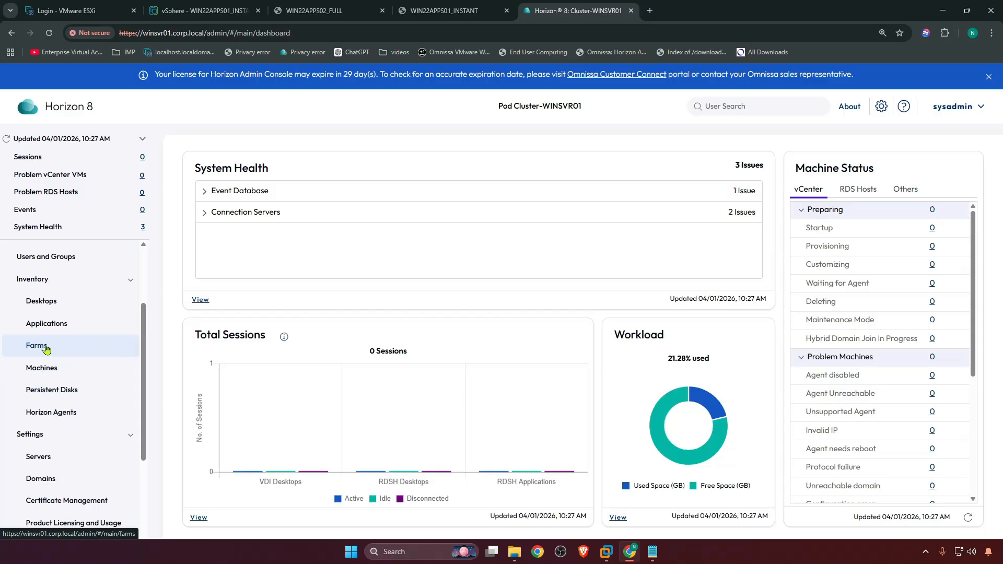
pyautogui.click(46, 347)
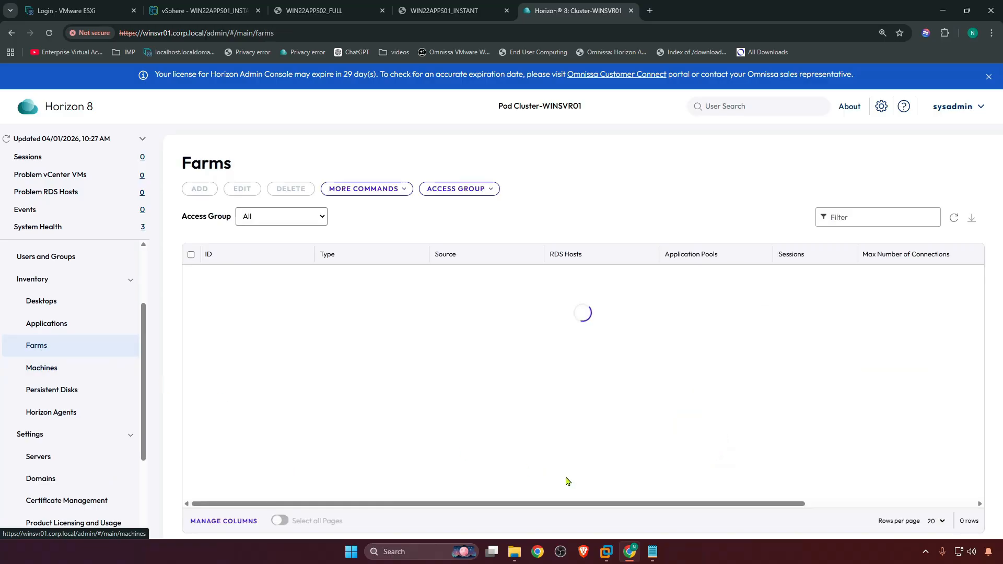
pyautogui.click(653, 554)
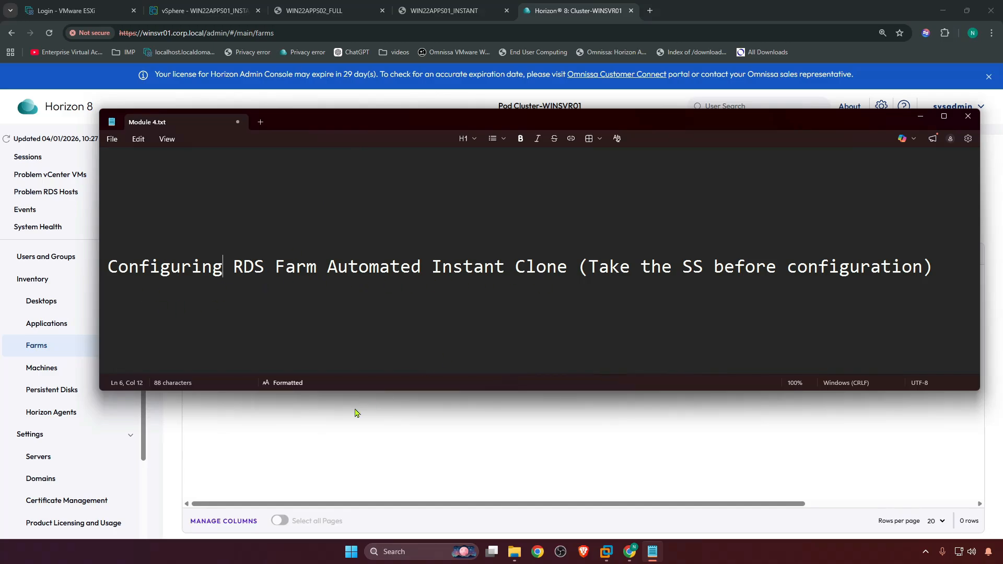
# Start adding an automated instant-clone farm on vCenter 10.10.10.131, keeping the default storage options
pyautogui.click(38, 350)
pyautogui.click(198, 188)
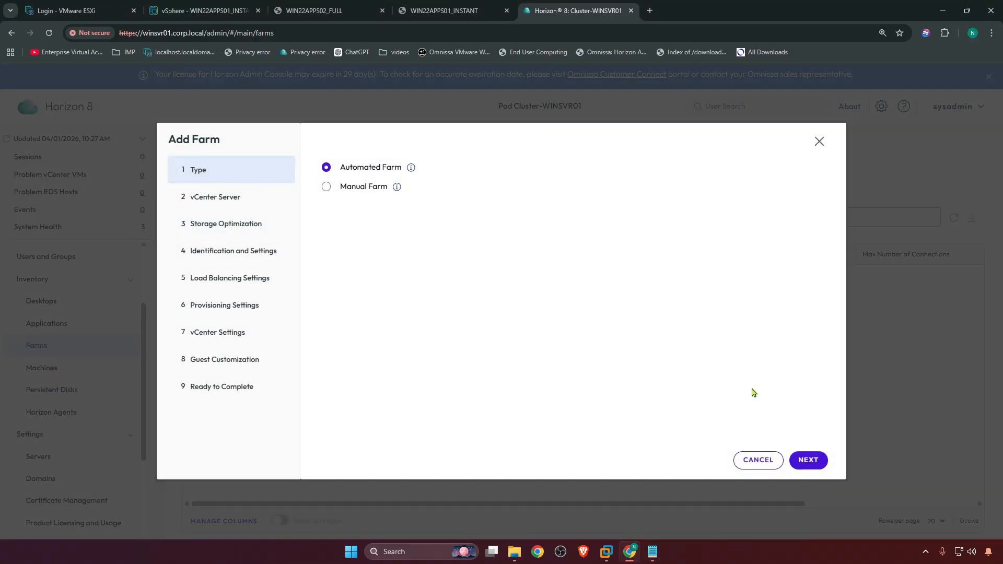
pyautogui.click(807, 460)
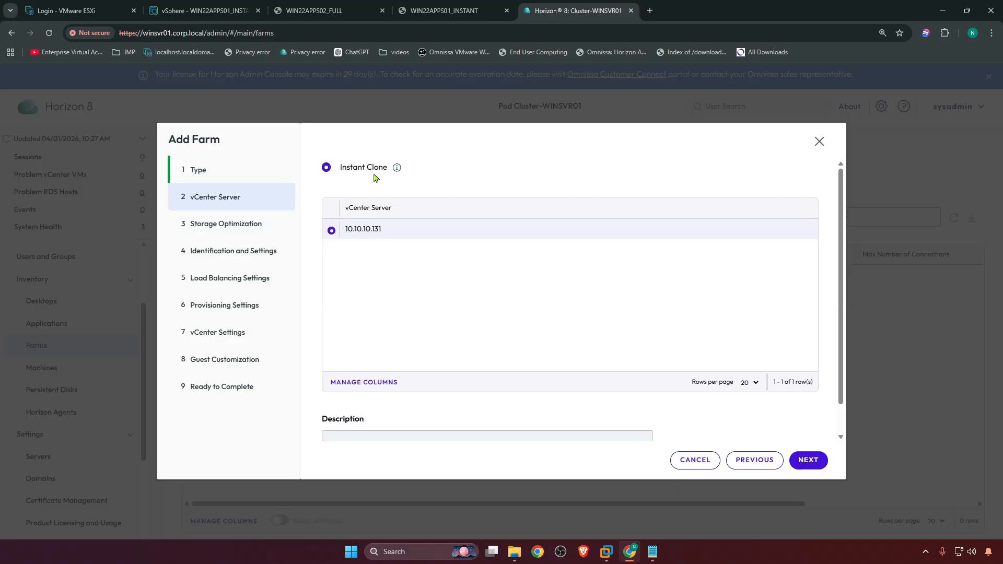
pyautogui.click(807, 460)
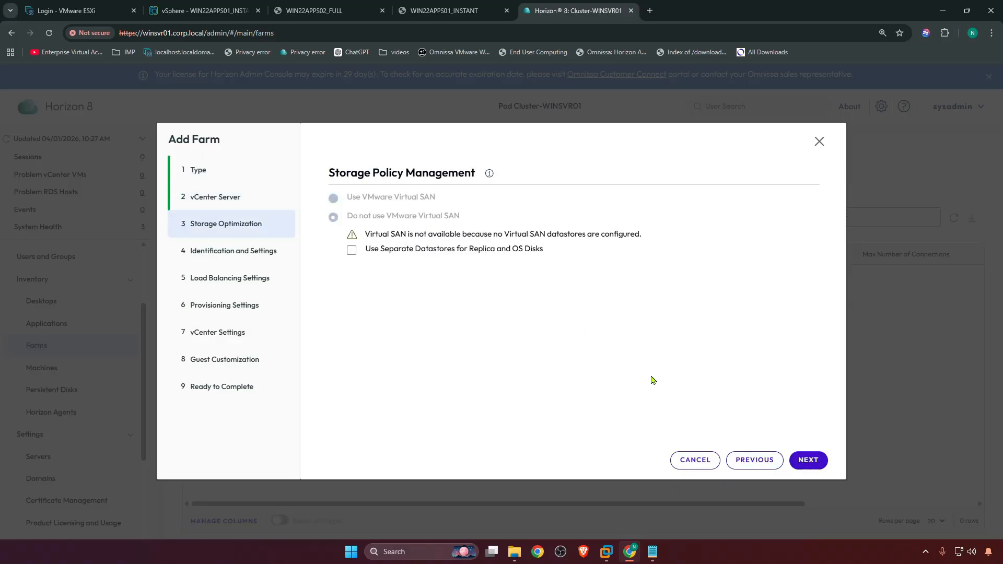
pyautogui.click(806, 460)
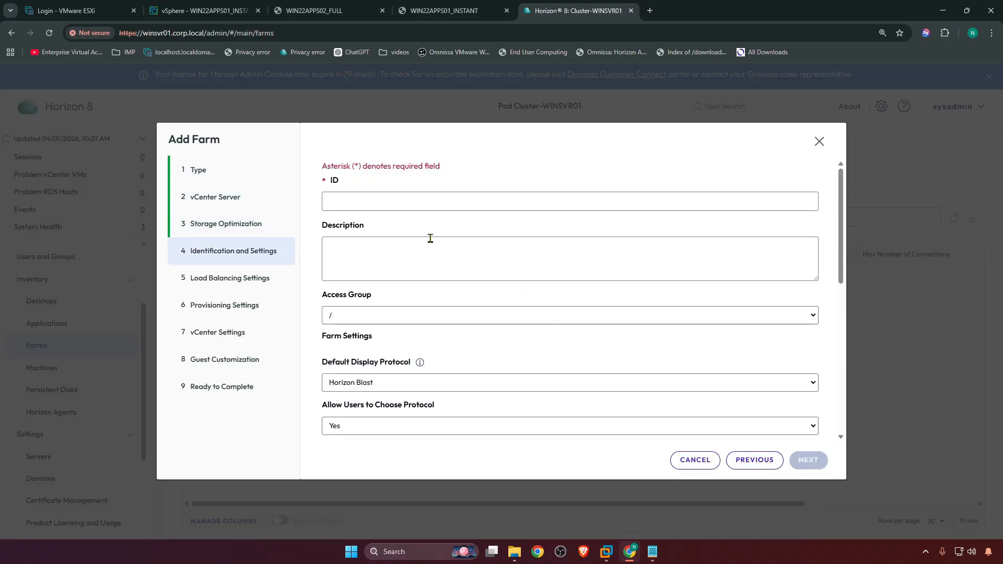
# Set the farm ID to rds_apps_instant_farm
pyautogui.click(407, 202)
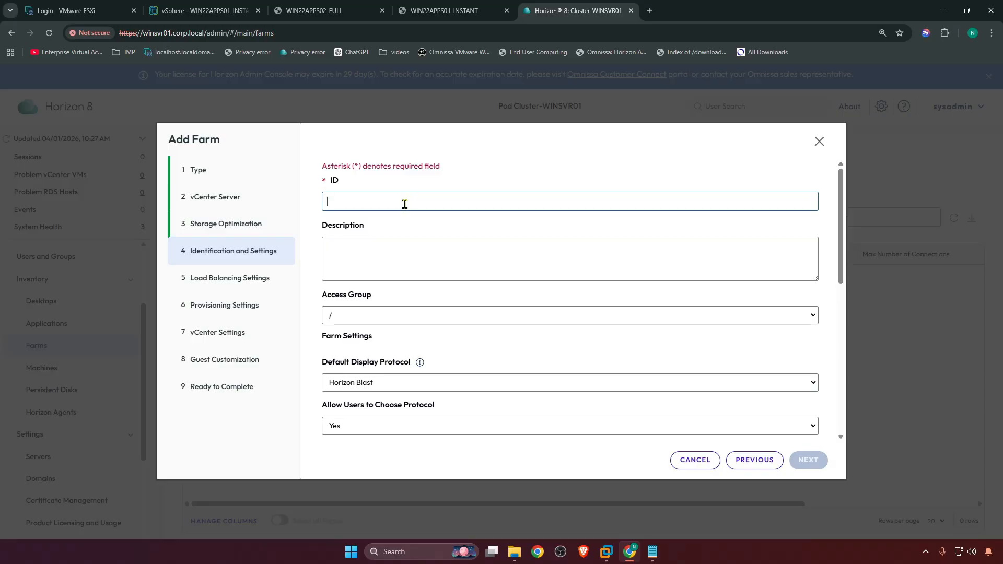
pyautogui.write('rds')
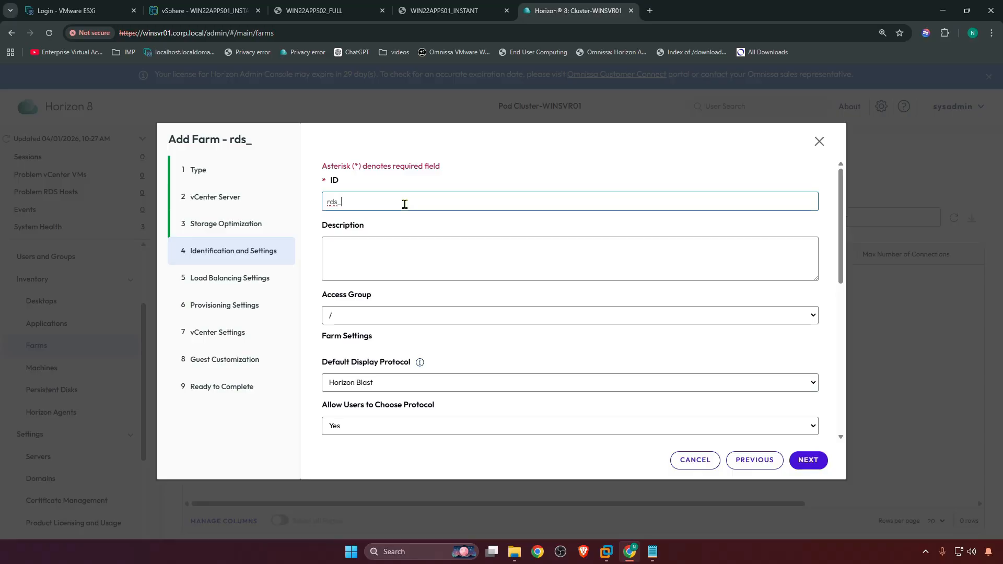
pyautogui.write('_apps_insta')
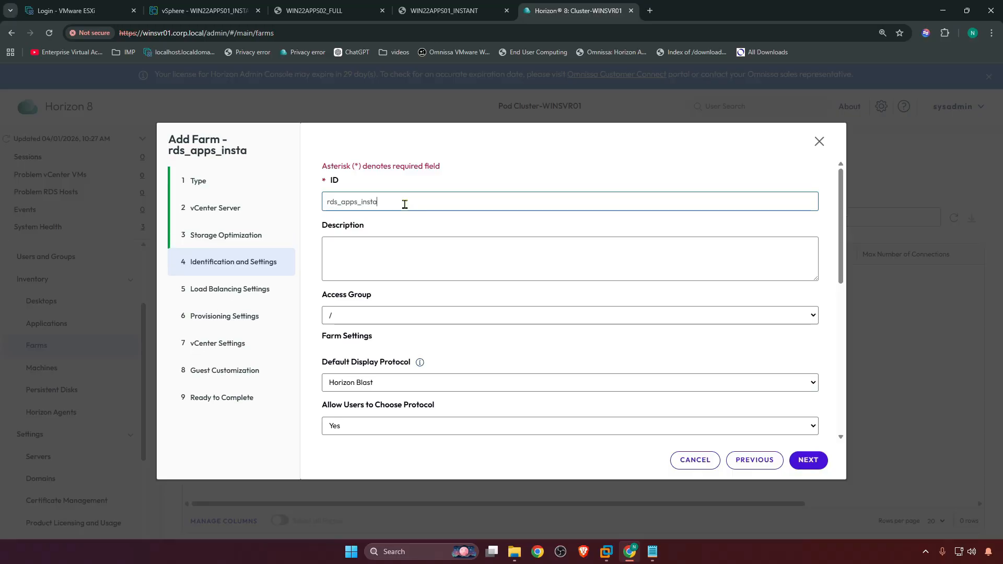
pyautogui.write('t')
pyautogui.write('nt_farm')
# Review and accept the default farm settings and load balancing thresholds
pyautogui.scroll(-10, 436, 258)
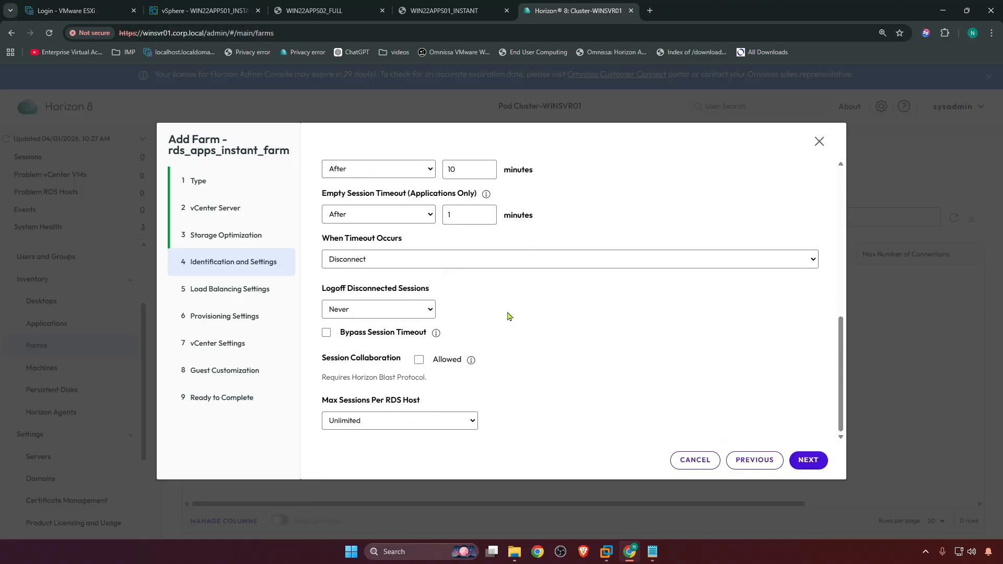
pyautogui.scroll(10, 510, 316)
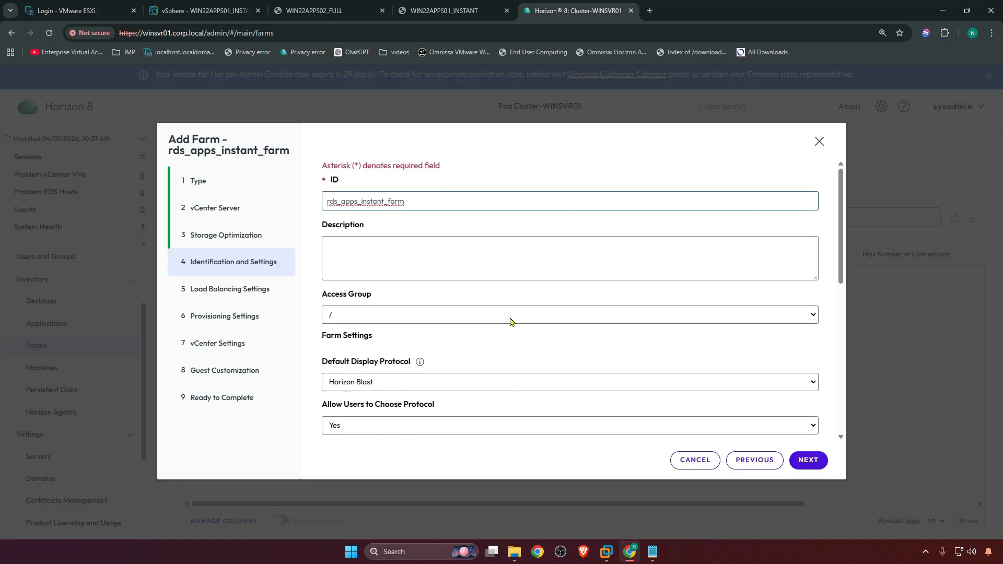
pyautogui.scroll(-5, 511, 319)
pyautogui.scroll(-3, 652, 395)
pyautogui.click(808, 460)
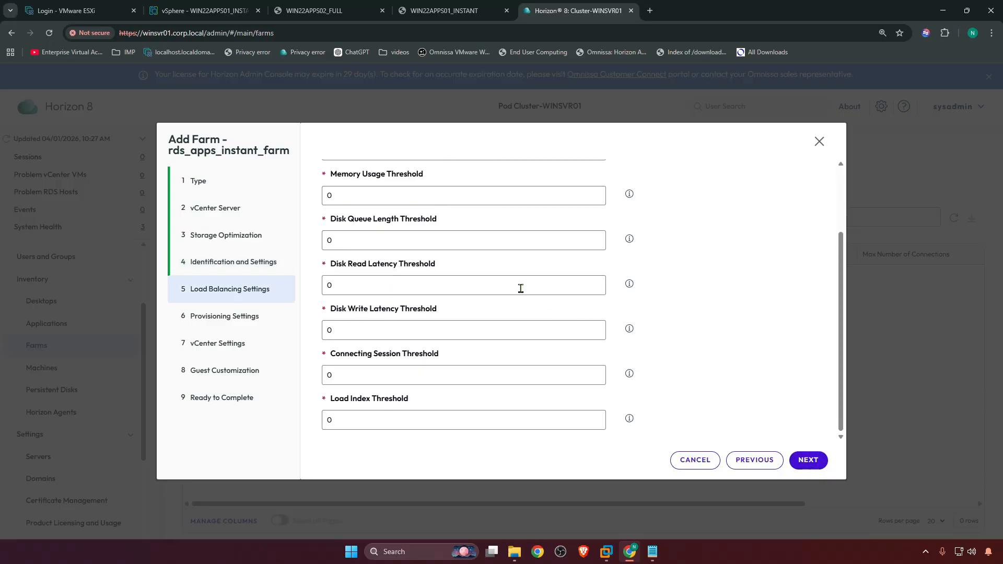
pyautogui.scroll(2, 519, 289)
pyautogui.scroll(-2, 520, 289)
pyautogui.scroll(3, 529, 317)
pyautogui.click(807, 461)
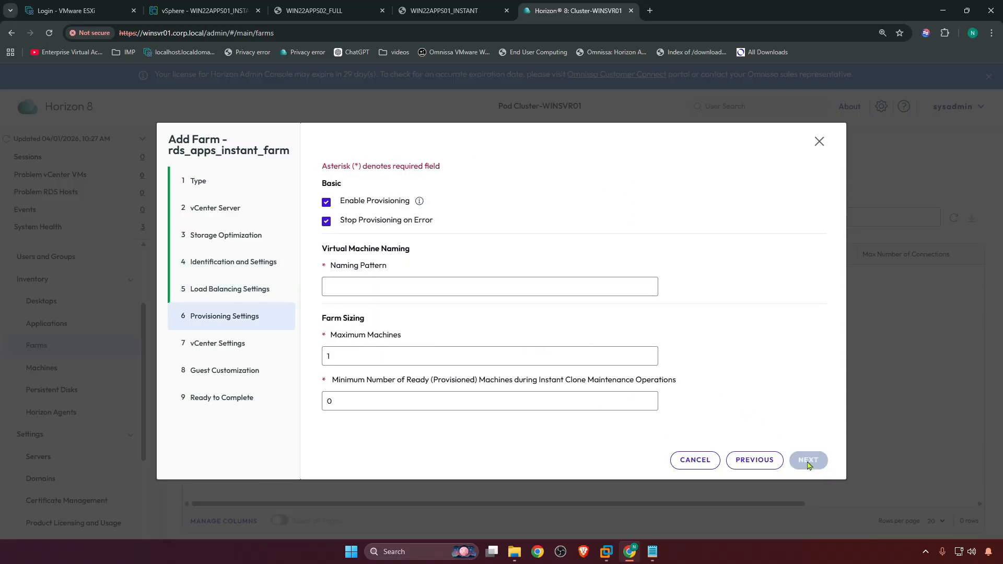
# Set the virtual machine naming pattern to rdsappsins and continue to vCenter settings
pyautogui.click(468, 290)
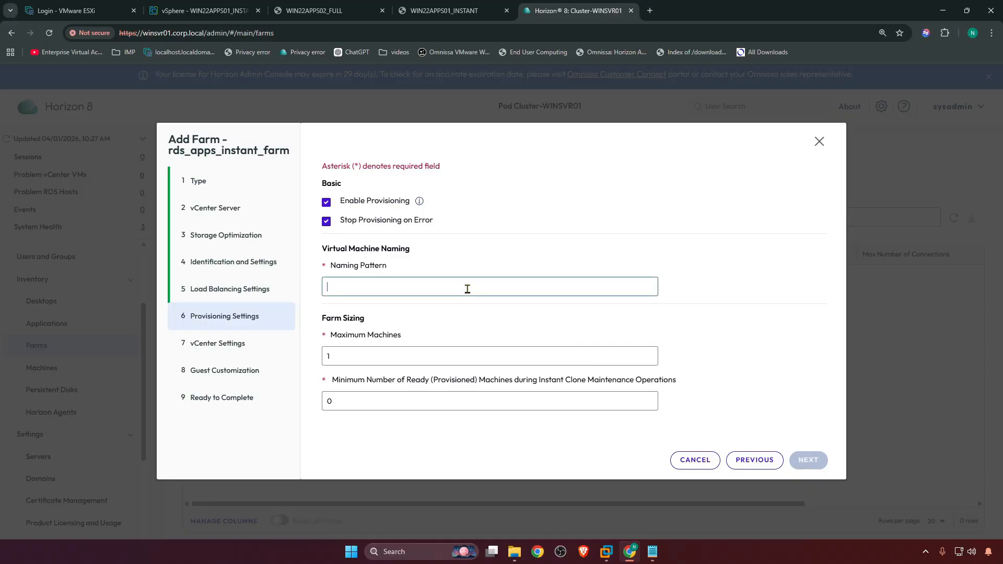
pyautogui.write('rdsappsins')
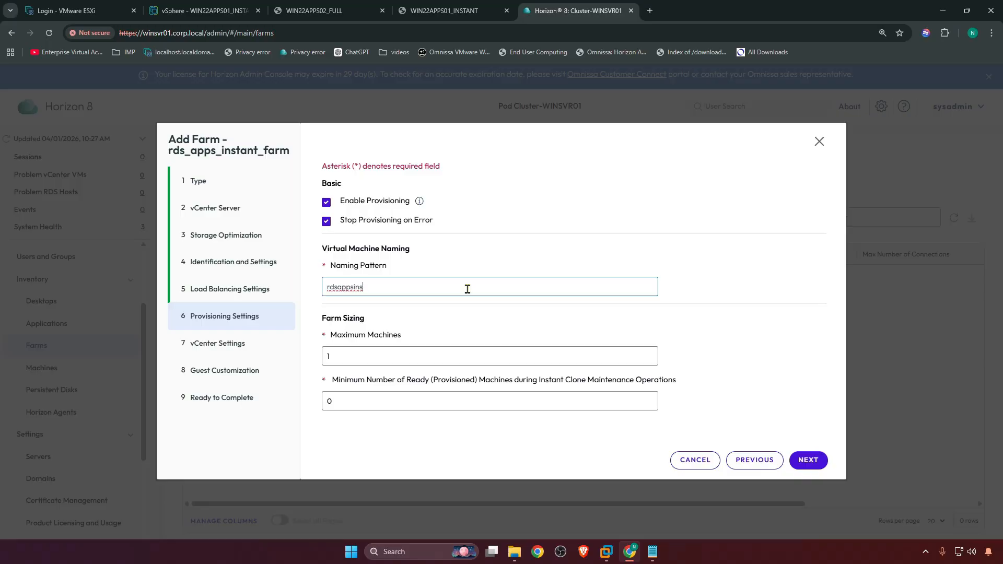
pyautogui.click(805, 461)
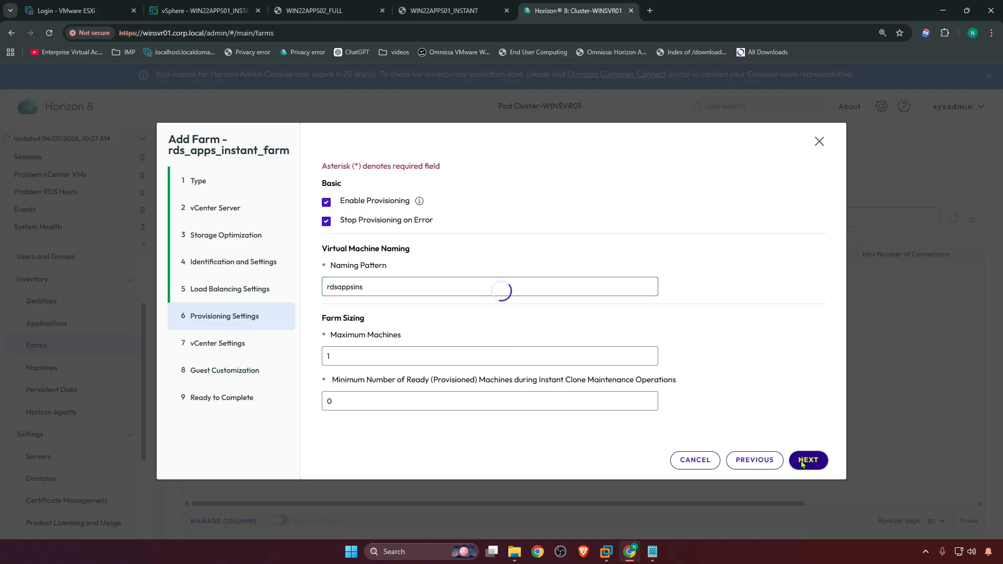
# Select WIN22APPS01_INSTANT as the farm's golden image
pyautogui.click(674, 243)
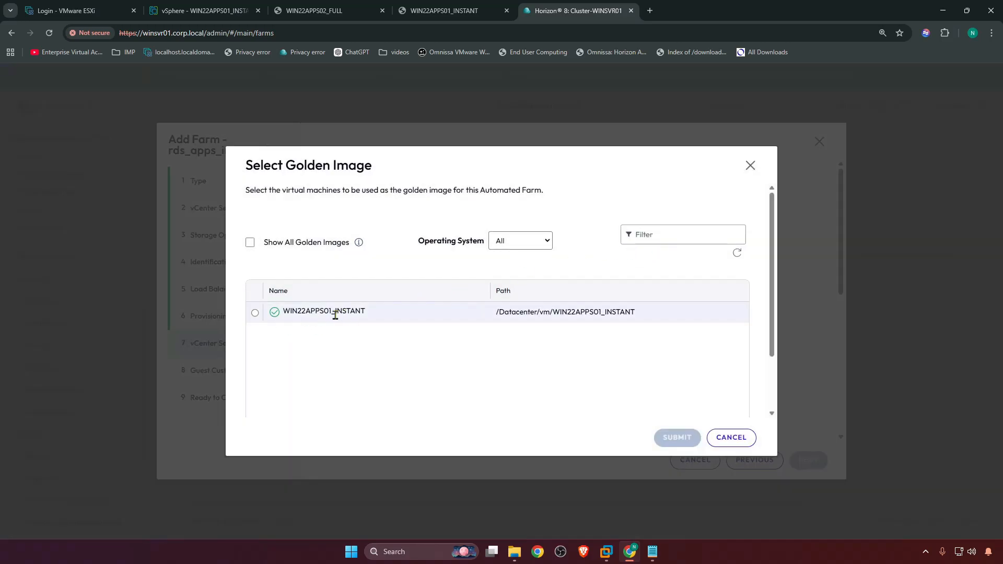
pyautogui.click(255, 313)
pyautogui.click(680, 438)
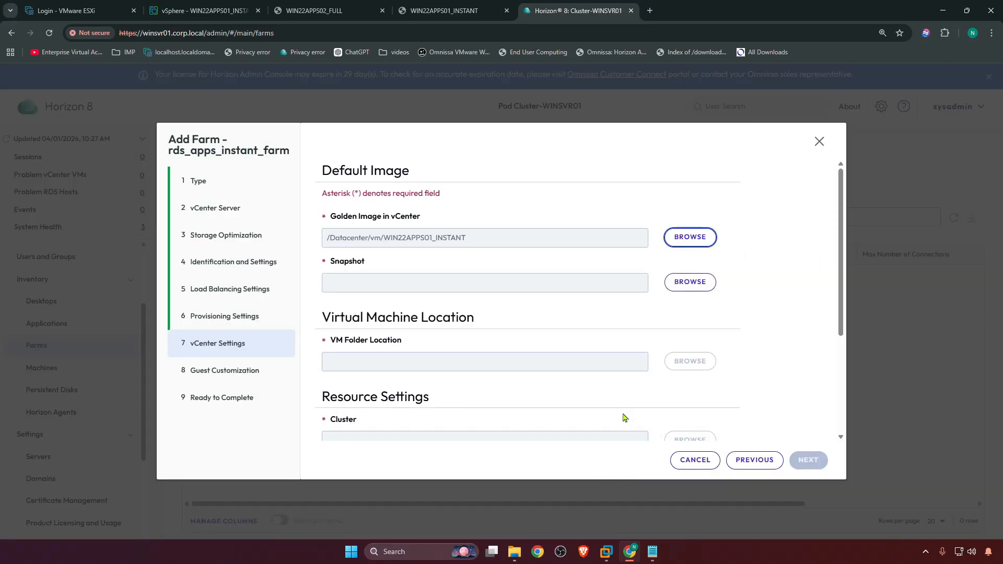
# Select the Agent installed_ready use snapshot of the golden image
pyautogui.click(680, 286)
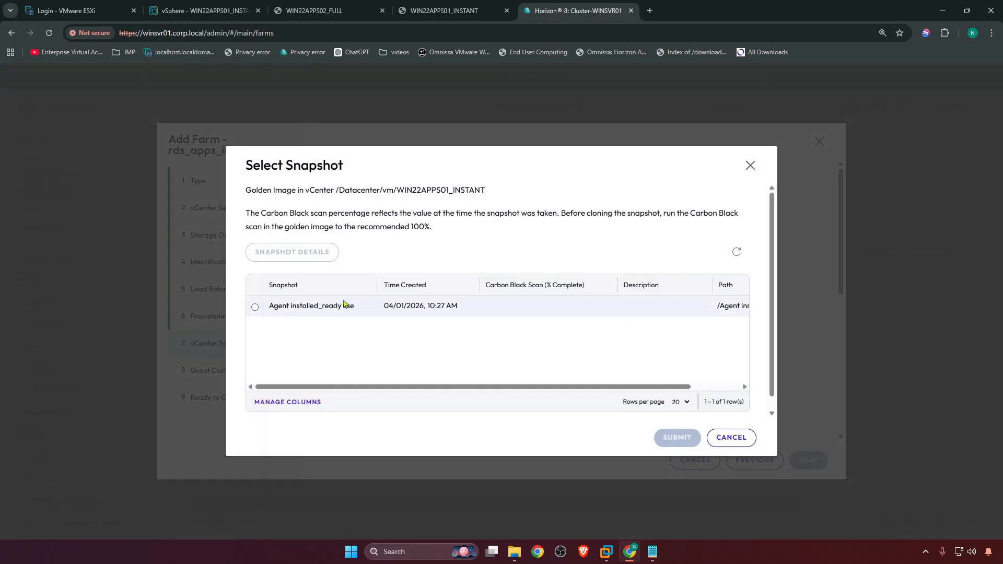
pyautogui.click(255, 309)
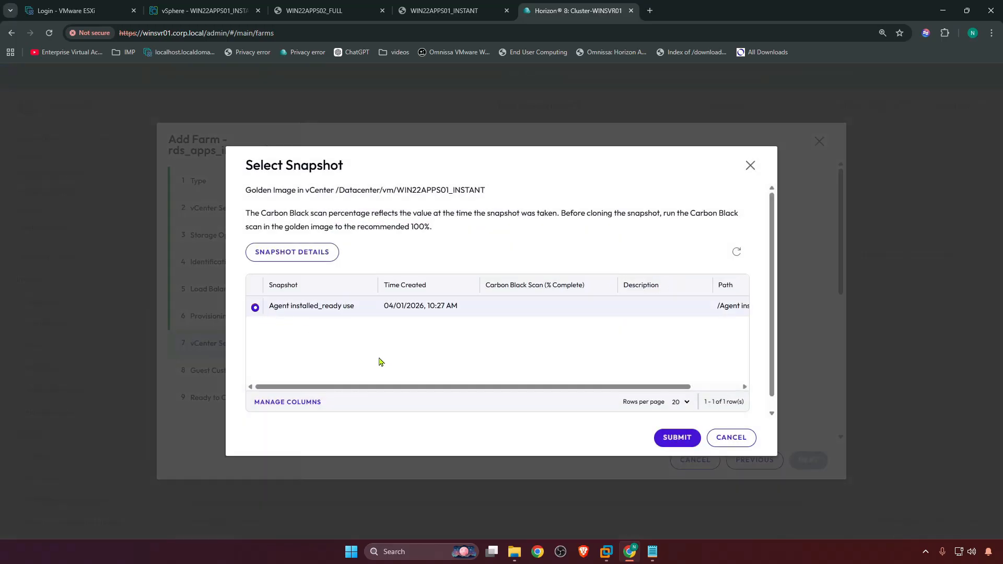
pyautogui.click(677, 438)
# Set the VM folder location to the Windows_Servers folder under Datacenter
pyautogui.scroll(-2, 489, 307)
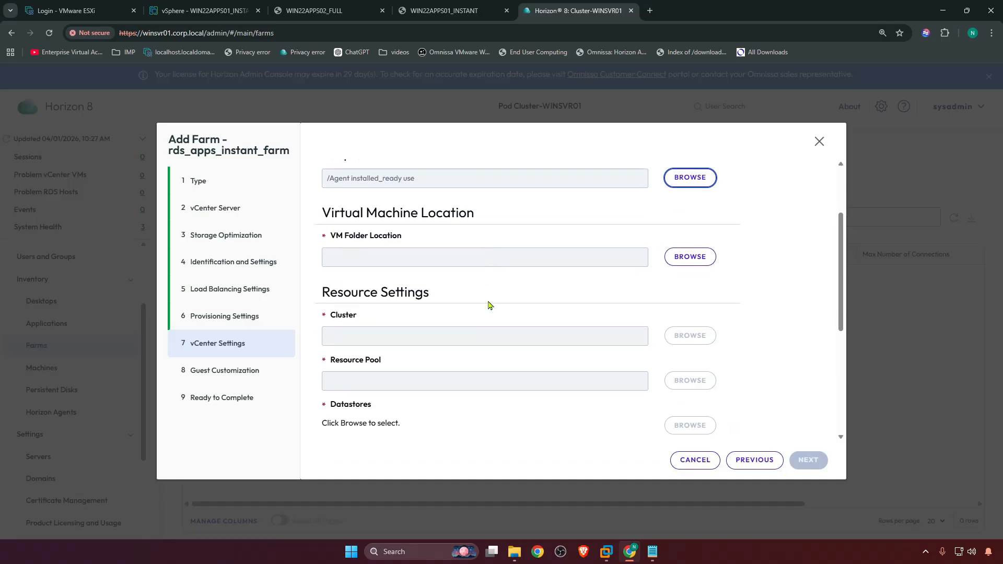
pyautogui.click(682, 261)
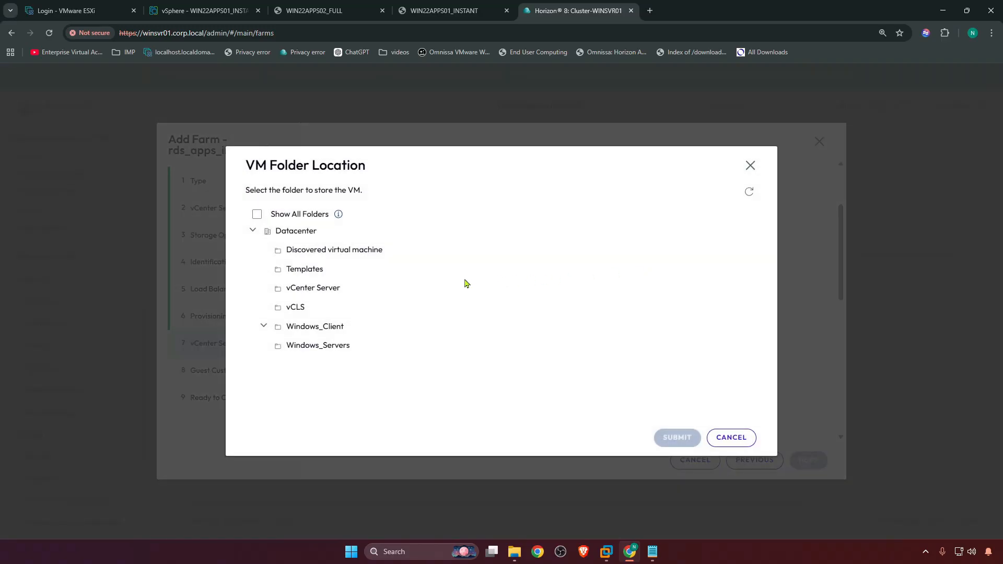
pyautogui.click(328, 331)
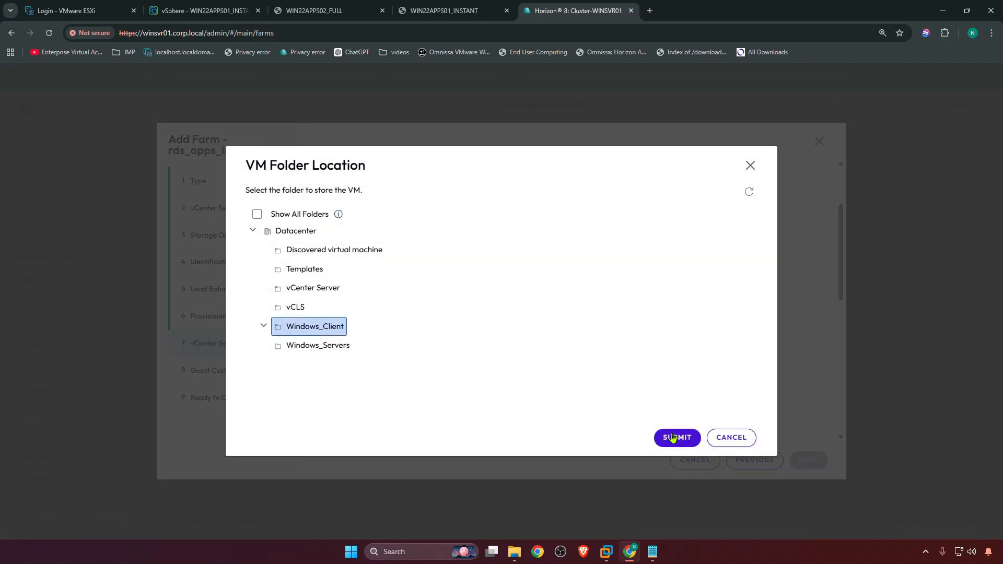
pyautogui.click(333, 347)
pyautogui.click(675, 437)
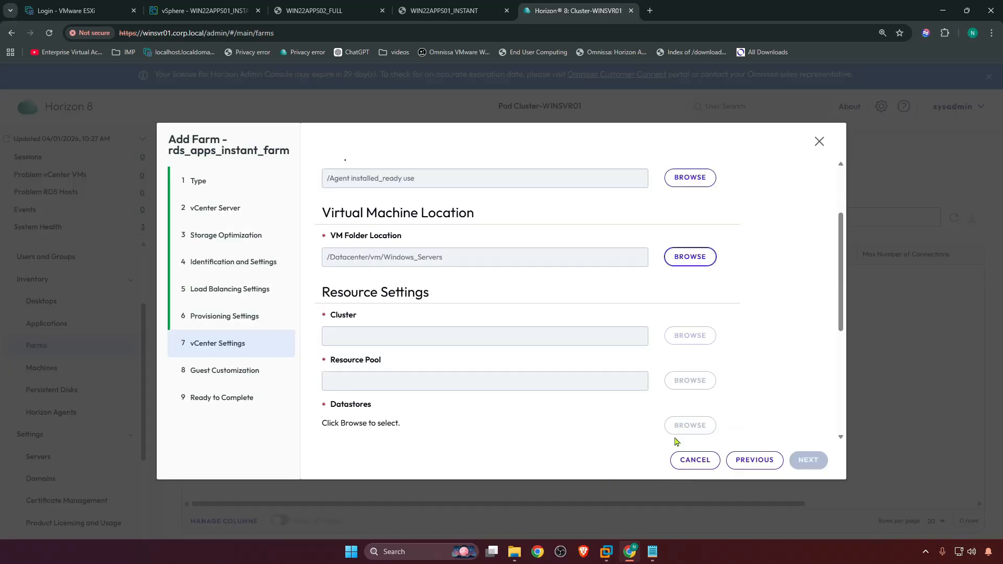
# Choose Cluster as the cluster on which to run the farm's virtual machines
pyautogui.click(678, 336)
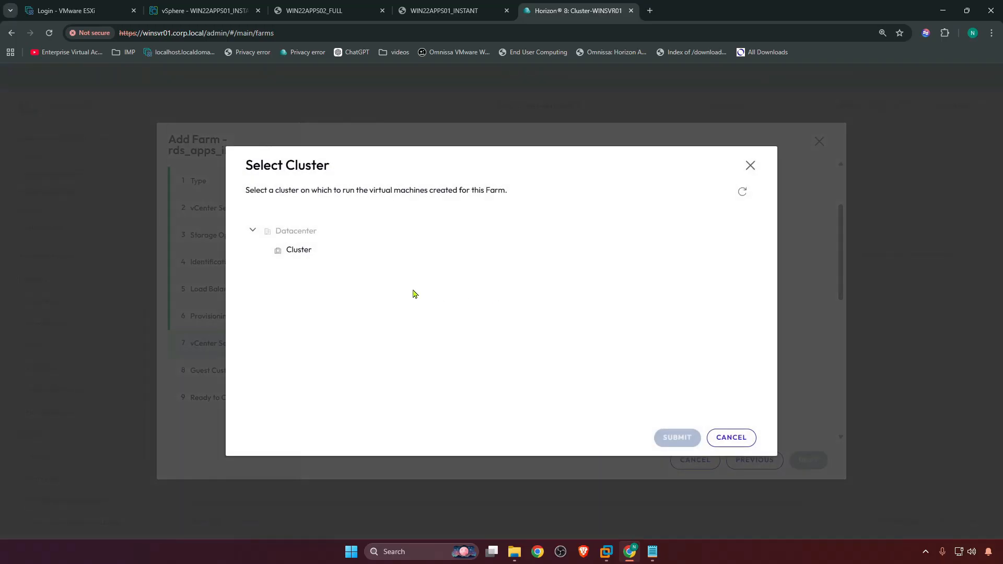
pyautogui.click(288, 251)
pyautogui.click(676, 437)
# Set the farm's resource pool to Cluster
pyautogui.scroll(-2, 624, 382)
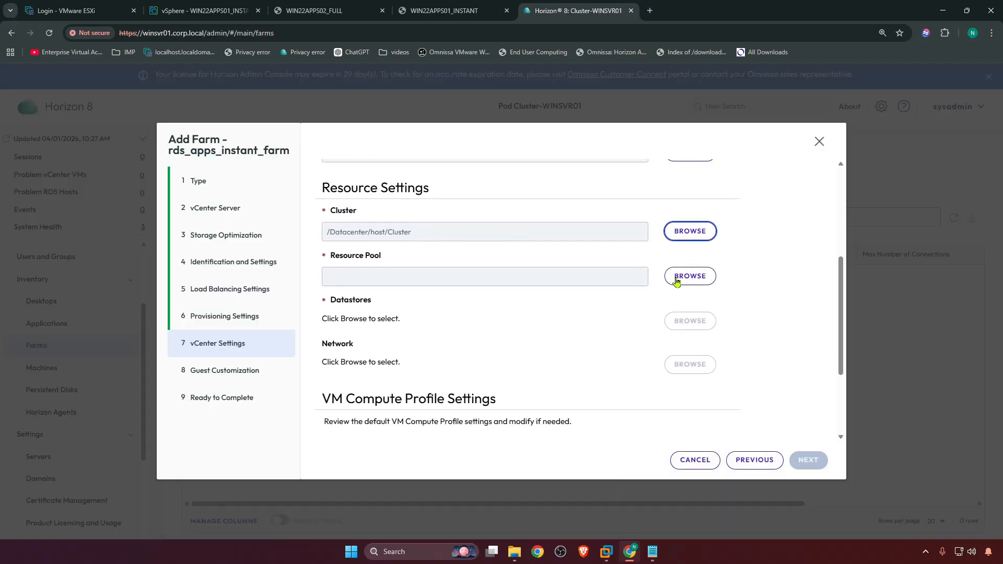
pyautogui.click(677, 282)
pyautogui.click(280, 215)
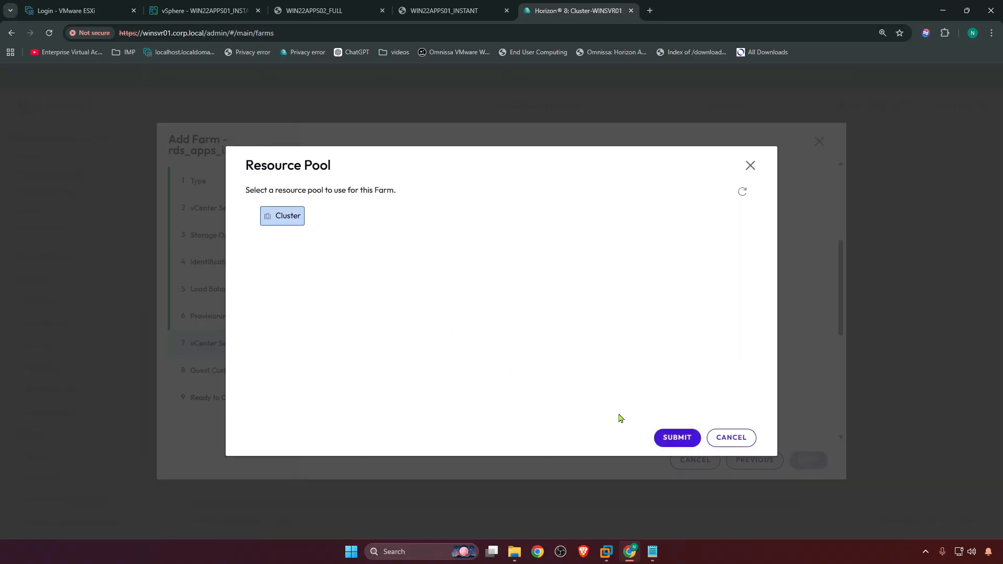
pyautogui.click(664, 437)
# Select MSIDATA01 as the instant clone datastore, keep the default compute profile, and continue to guest customization
pyautogui.scroll(-3, 657, 437)
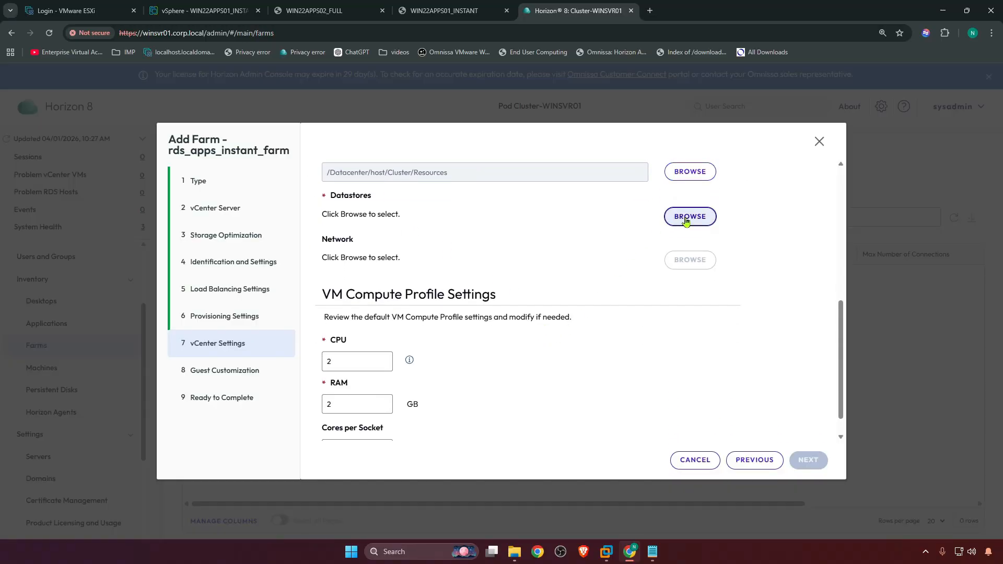
pyautogui.click(686, 221)
pyautogui.click(255, 290)
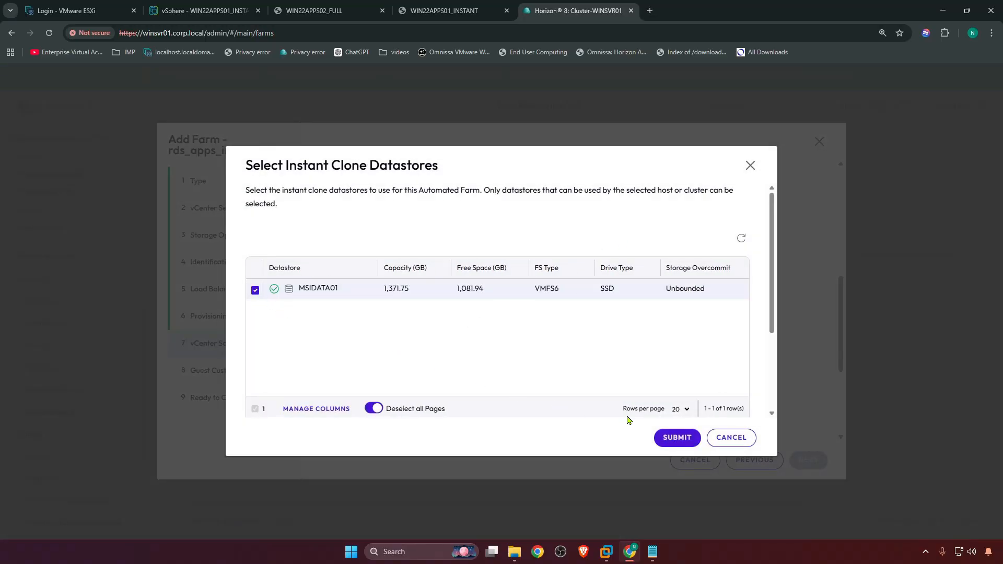
pyautogui.click(676, 437)
pyautogui.click(650, 293)
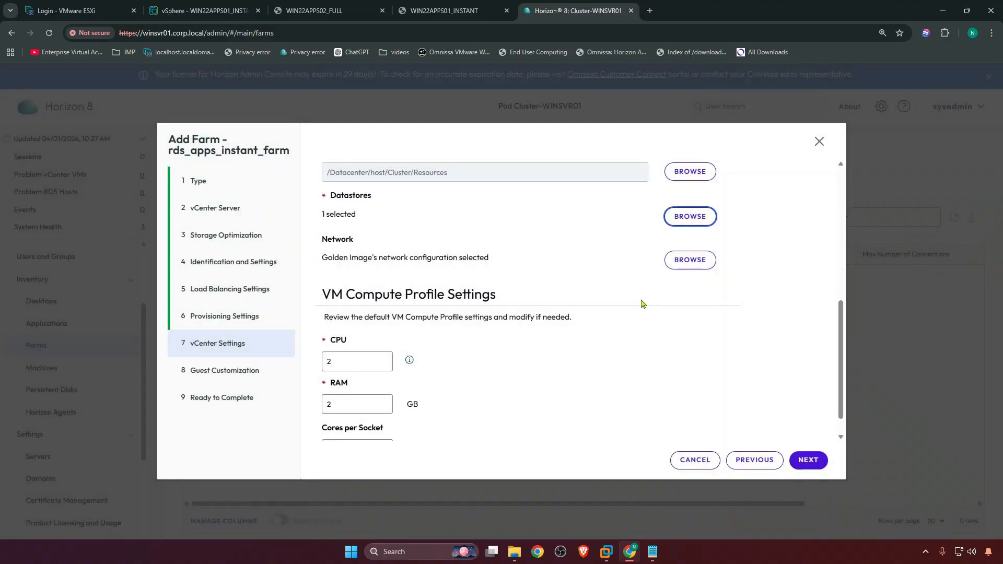
pyautogui.scroll(-2, 499, 317)
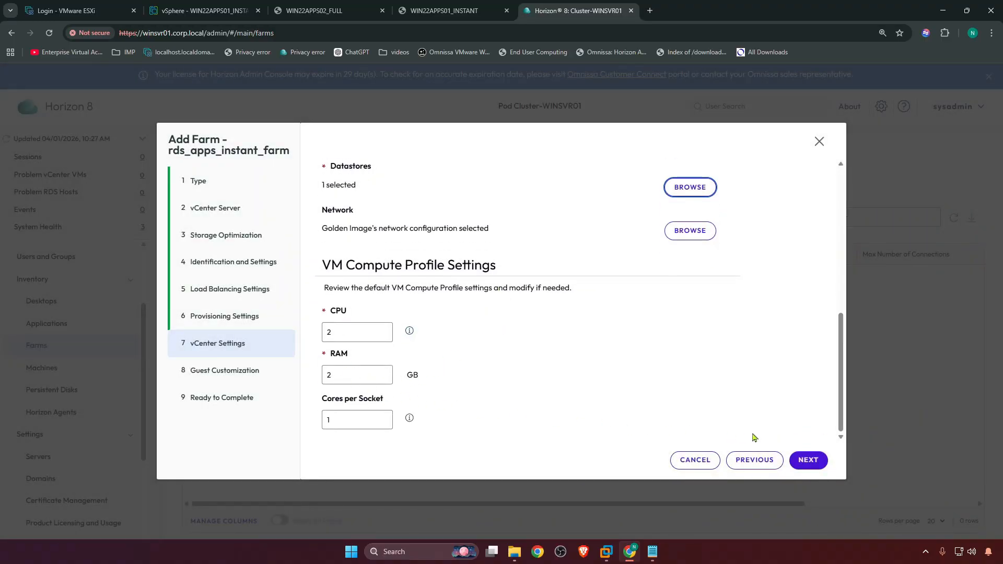
pyautogui.click(807, 460)
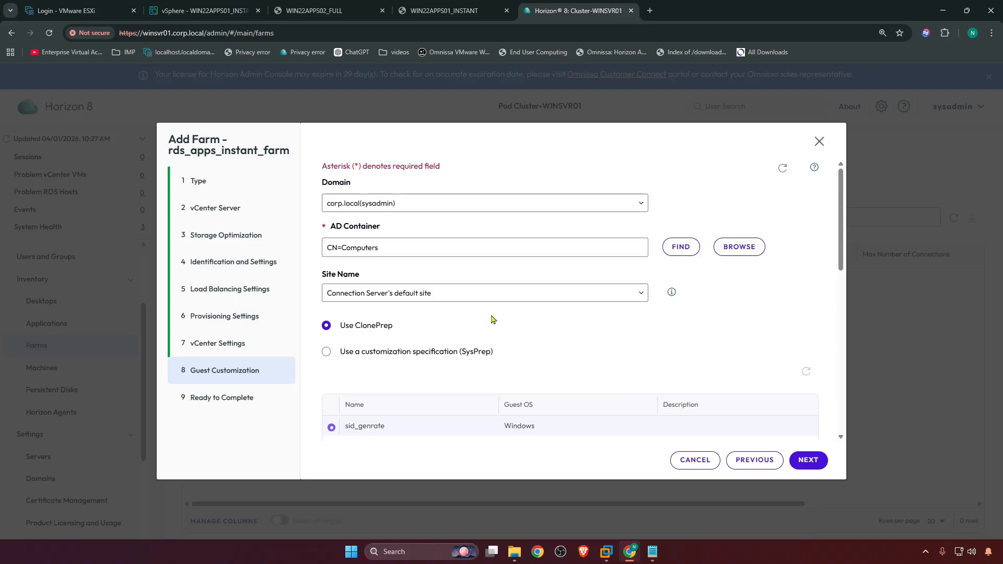
# Keep ClonePrep guest customization with the sid_genrate specification and submit the new farm
pyautogui.scroll(-3, 493, 320)
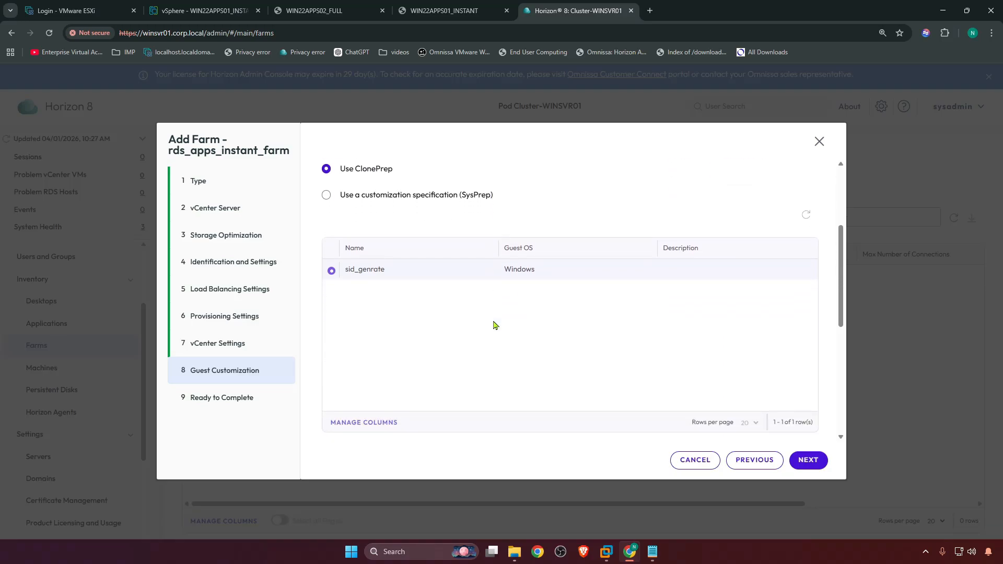
pyautogui.scroll(2, 365, 284)
pyautogui.scroll(1, 441, 290)
pyautogui.scroll(-5, 440, 304)
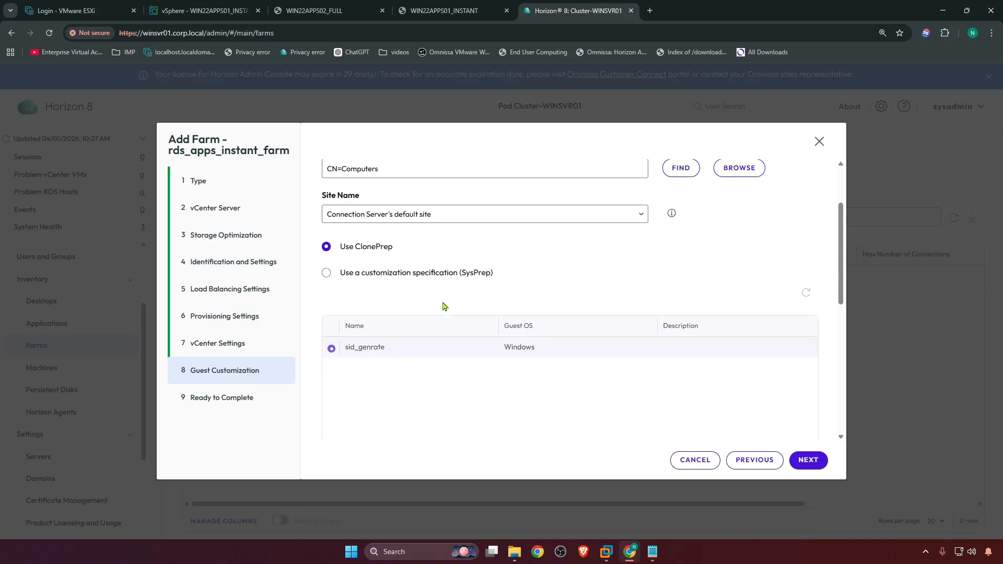
pyautogui.scroll(-3, 735, 408)
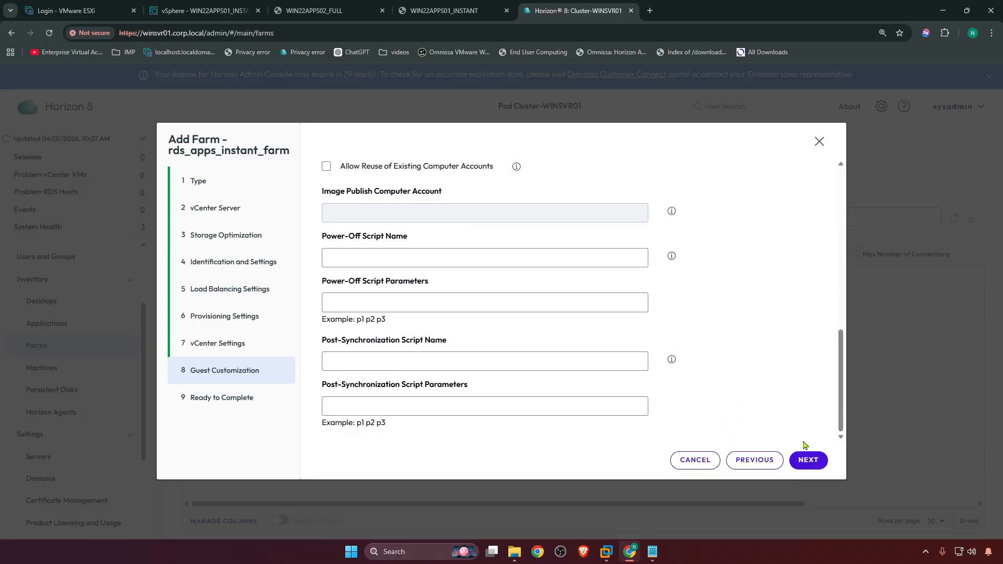
pyautogui.click(808, 463)
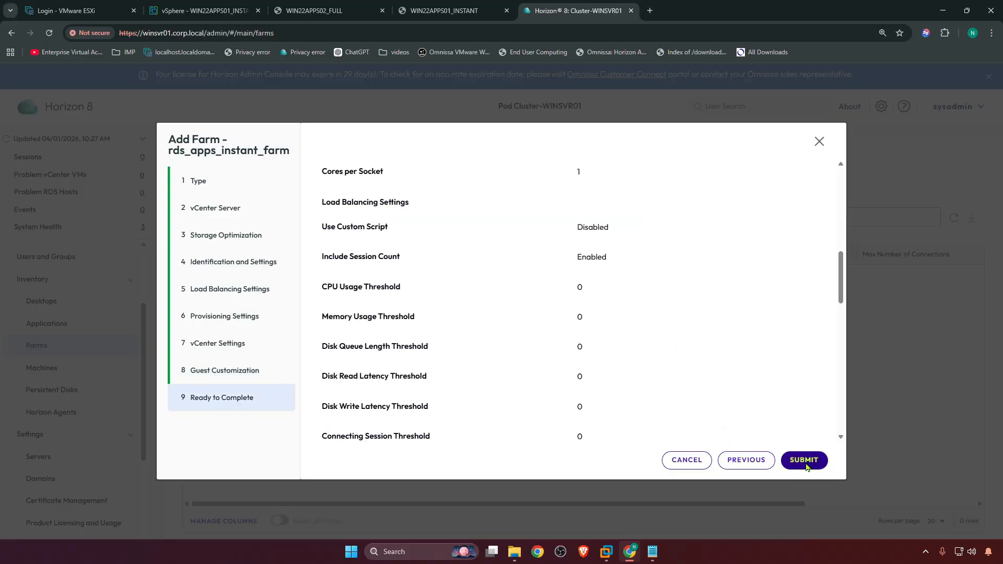
pyautogui.click(805, 461)
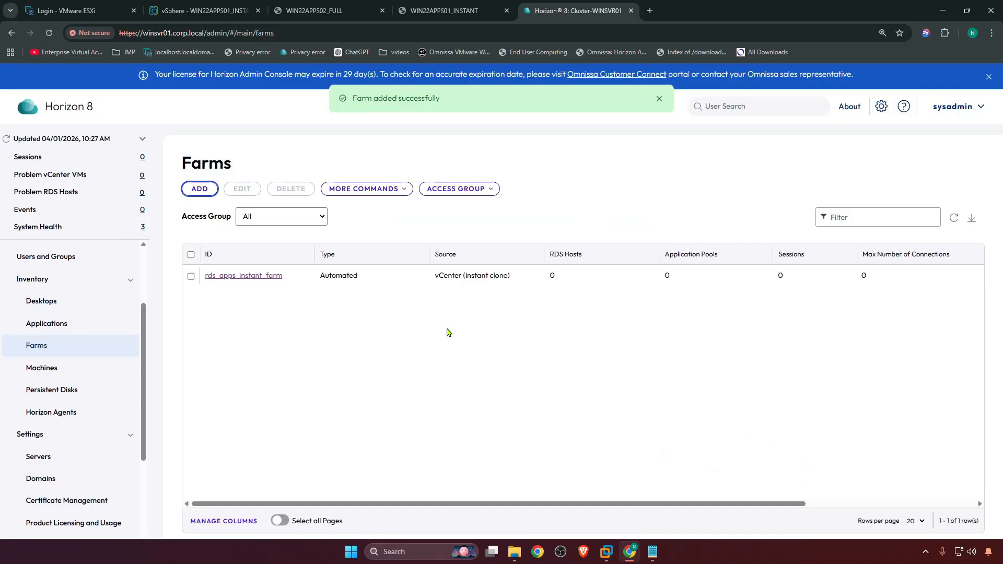
# Open the rds_apps_instant_farm summary and examine its vCenter image and publishing status
pyautogui.click(240, 275)
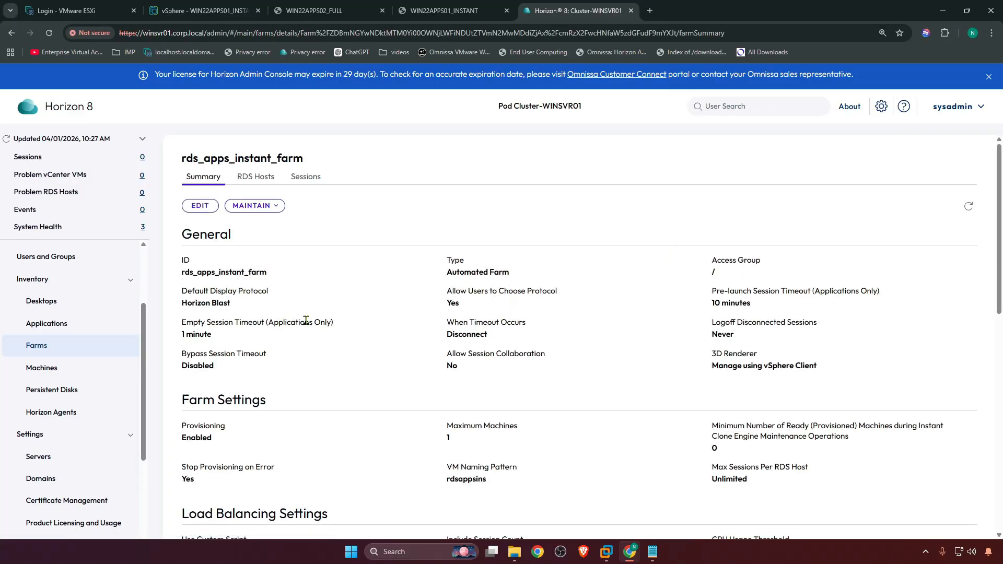
pyautogui.scroll(-10, 314, 323)
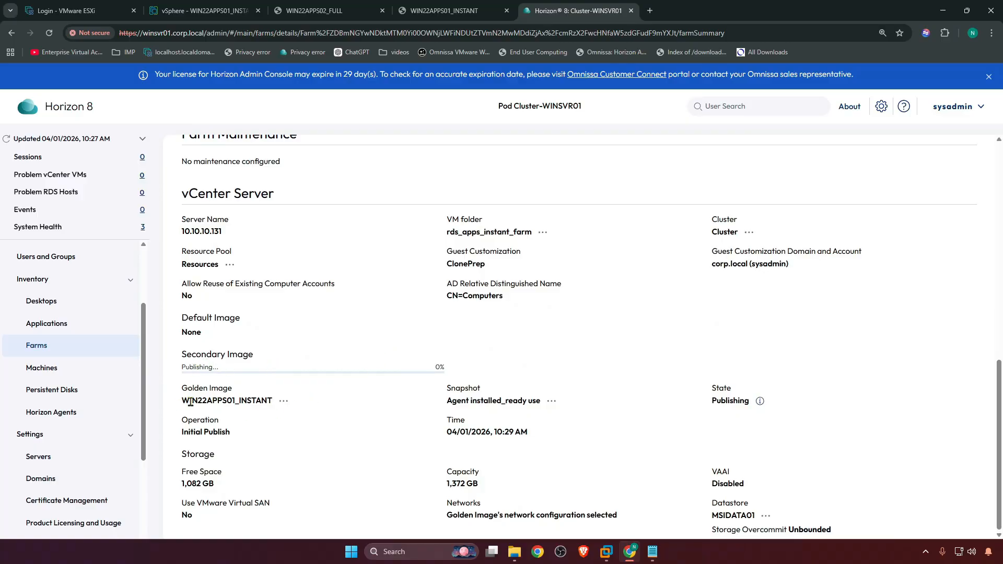
pyautogui.moveTo(447, 402); pyautogui.dragTo(554, 401)
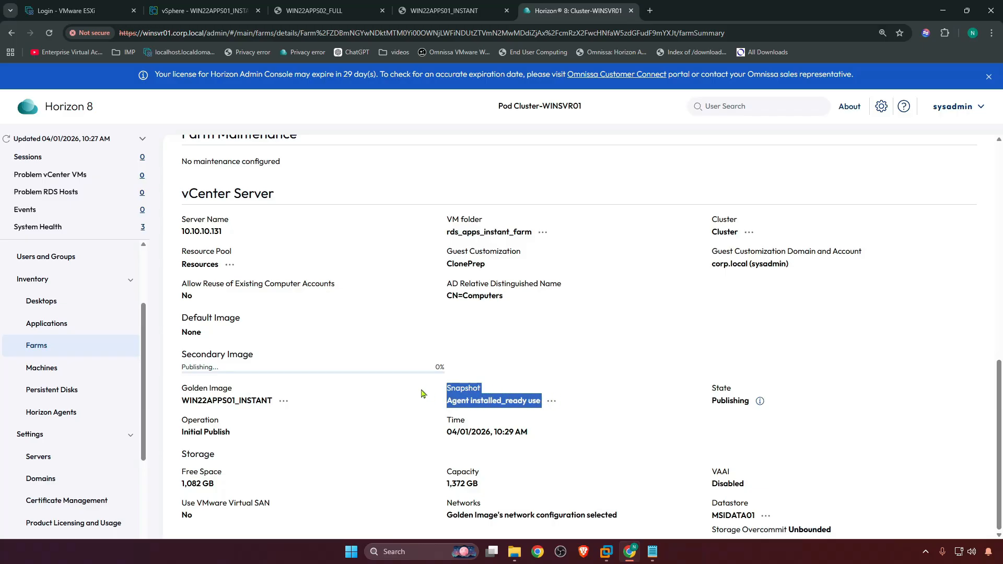
pyautogui.scroll(5, 402, 351)
pyautogui.scroll(4, 403, 351)
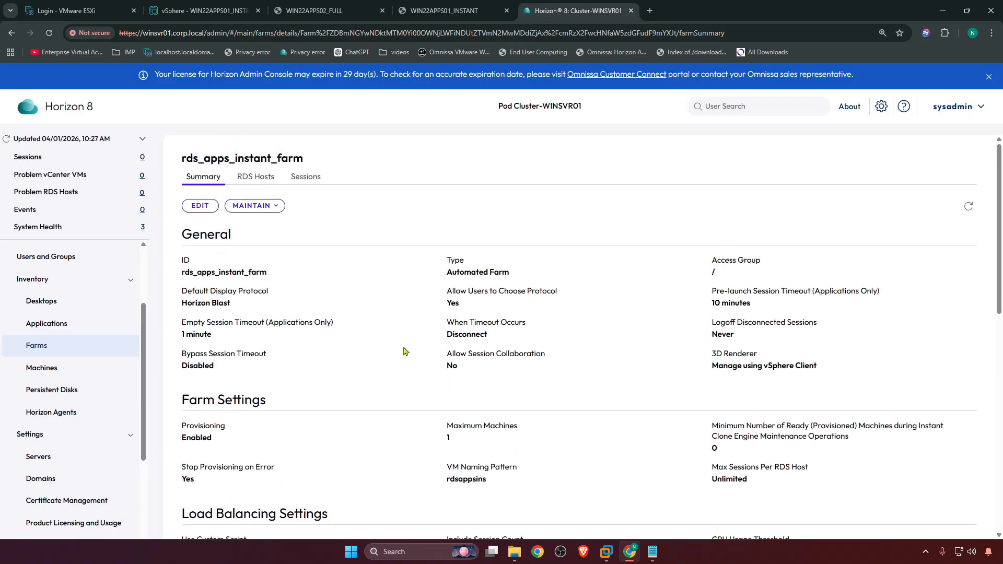
pyautogui.click(967, 206)
pyautogui.scroll(-6, 422, 287)
pyautogui.scroll(-3, 421, 289)
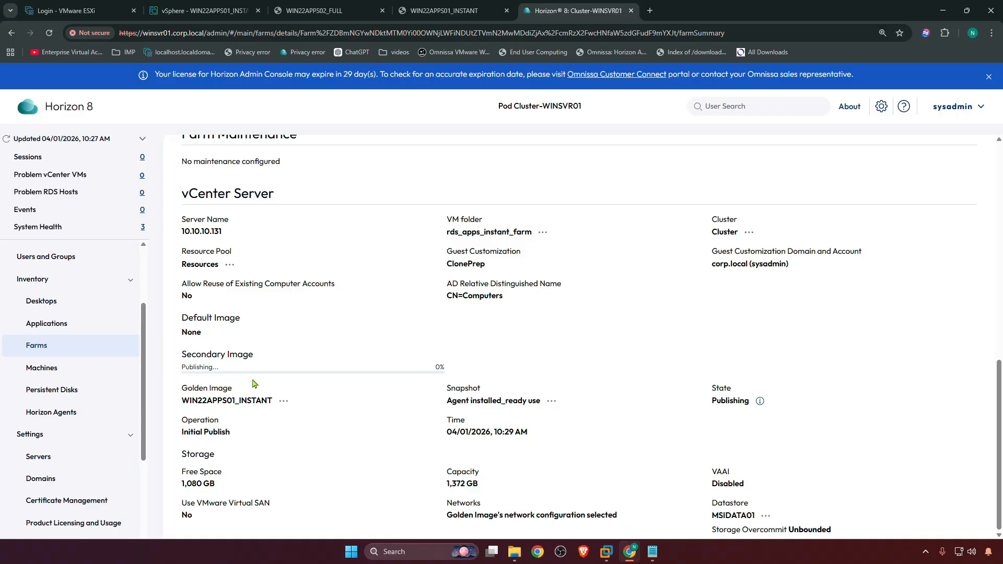
# In vSphere, open the cp-template virtual machine from the recent tasks and view its summary
pyautogui.click(175, 11)
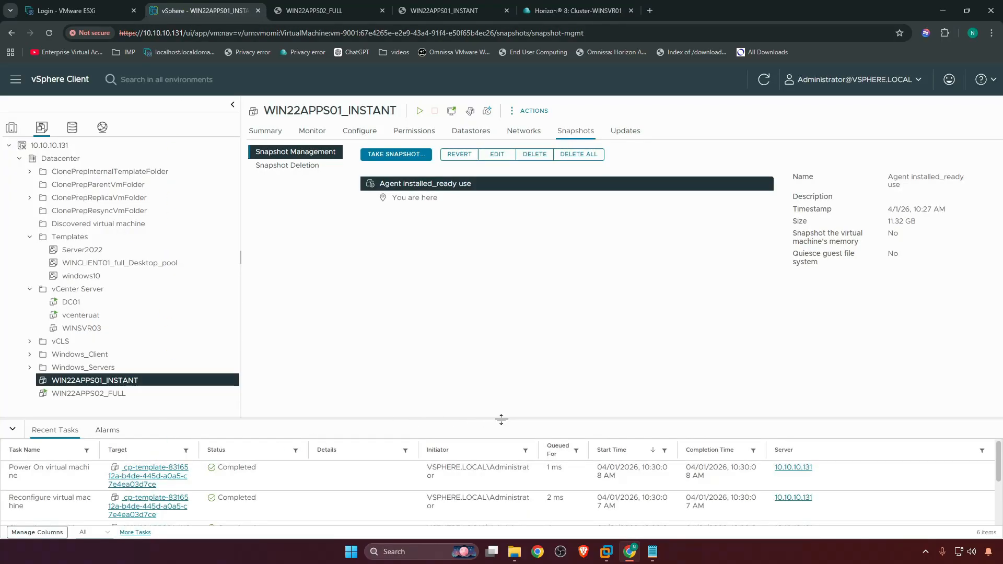
pyautogui.moveTo(501, 418); pyautogui.dragTo(501, 393)
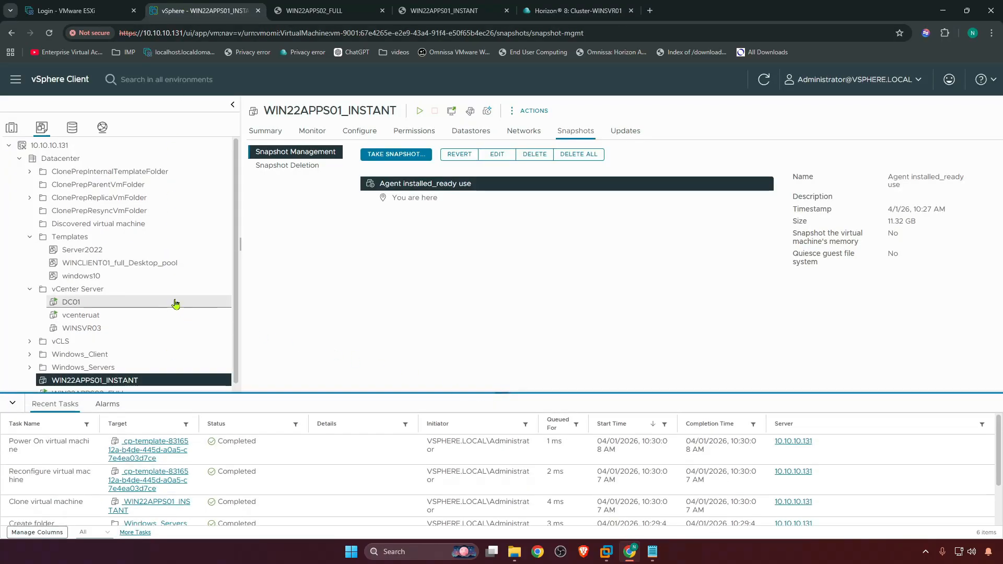
pyautogui.scroll(-1, 175, 304)
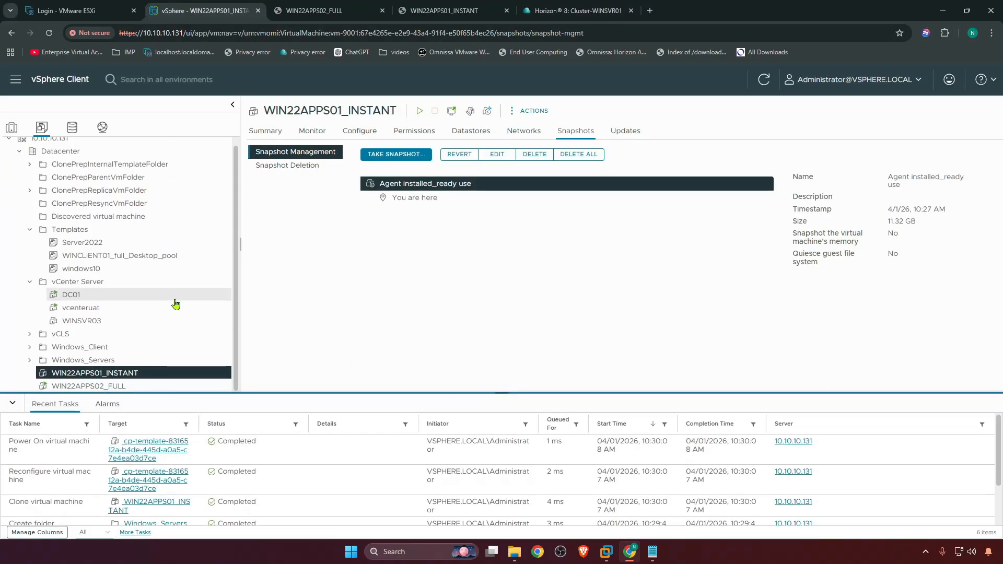
pyautogui.click(141, 452)
pyautogui.click(265, 131)
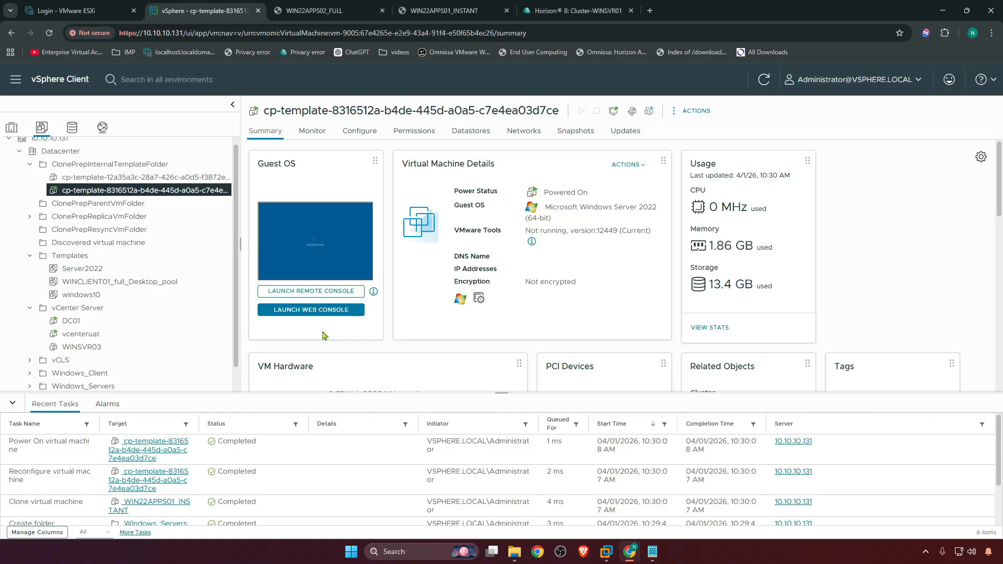
# Close the disconnected WIN22APPS01_INSTANT console tab and return to the Horizon farm summary
pyautogui.click(330, 9)
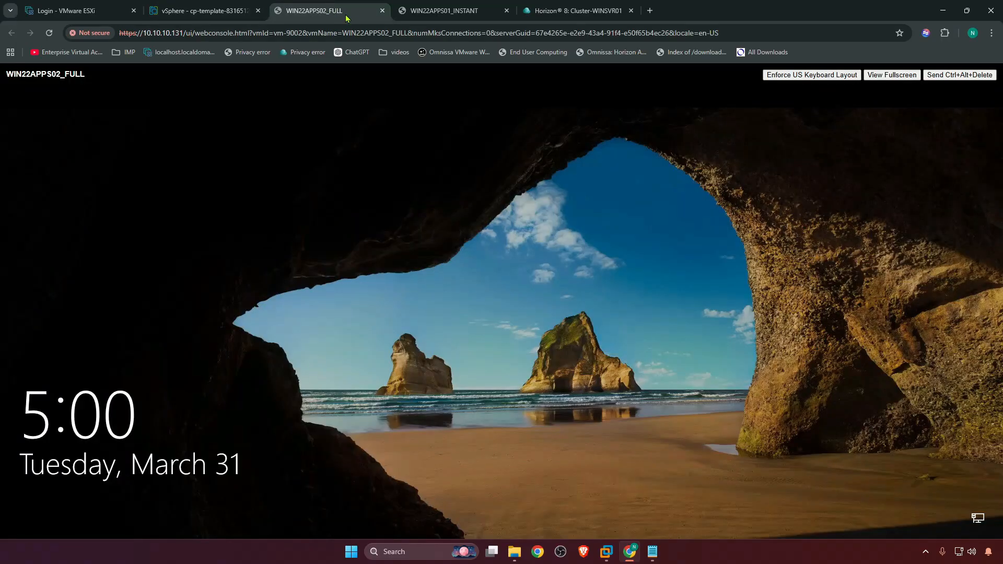
pyautogui.click(435, 17)
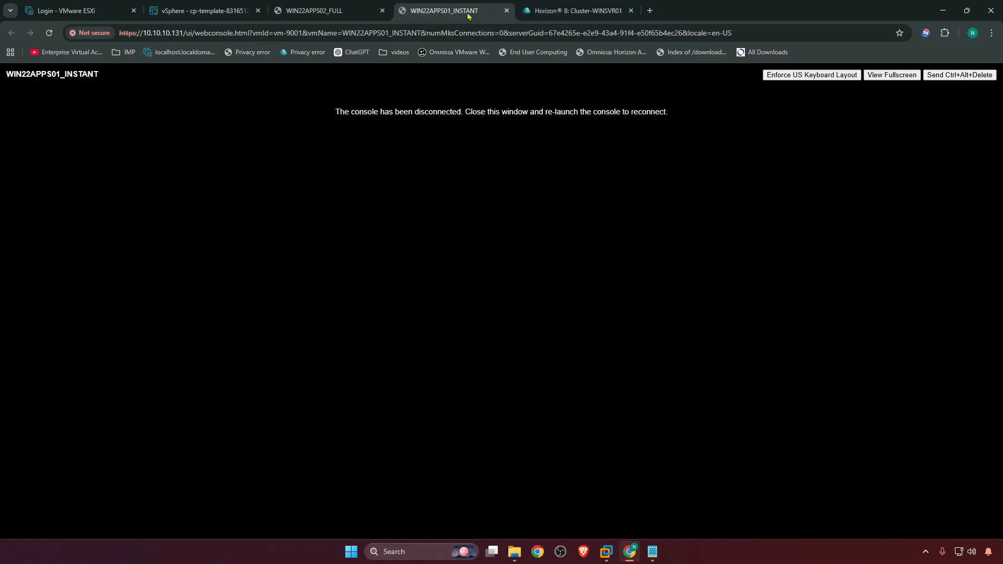
pyautogui.click(506, 11)
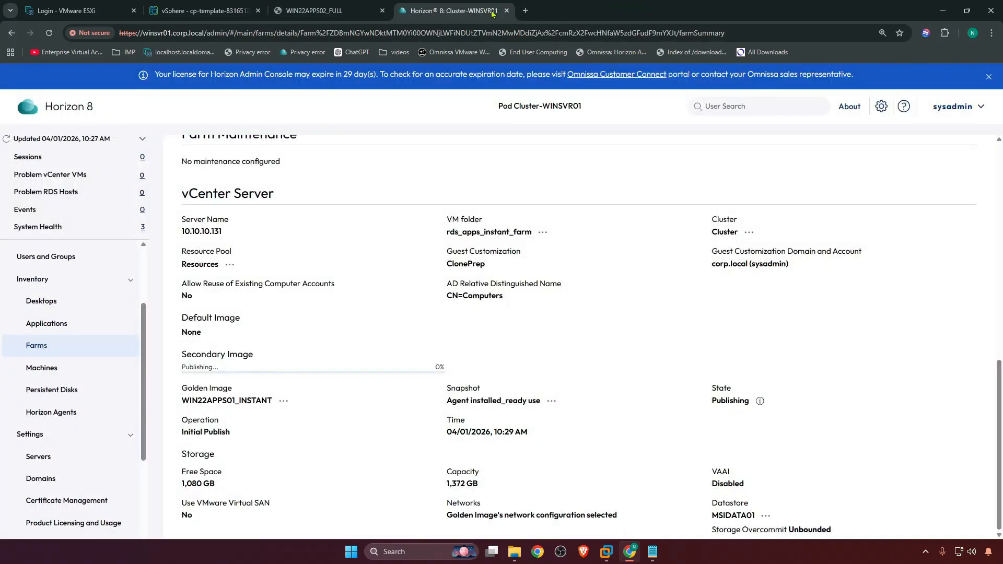
pyautogui.click(324, 16)
pyautogui.click(449, 11)
# Refresh the farm summary and check the secondary image publishing progress
pyautogui.scroll(10, 836, 256)
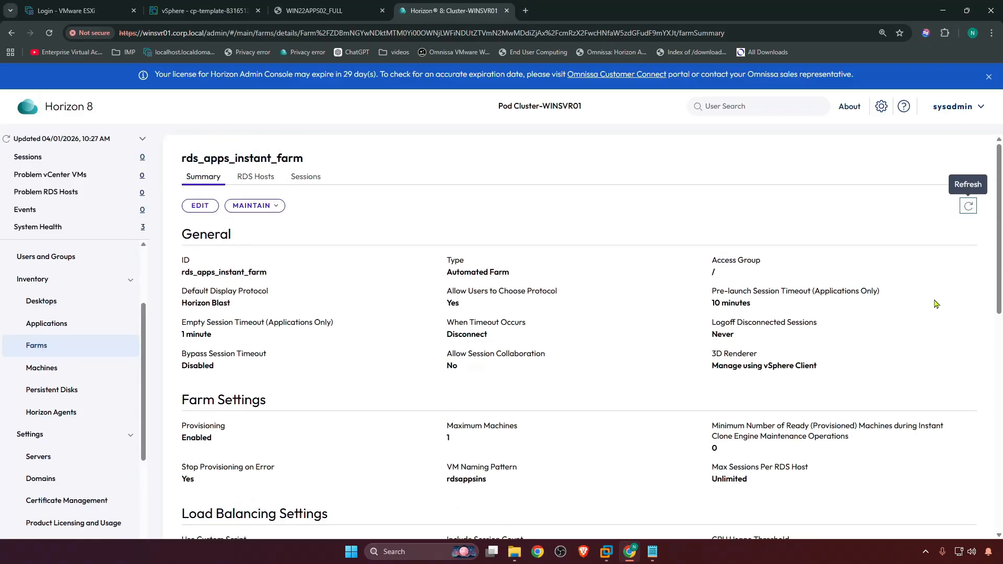
pyautogui.click(964, 214)
pyautogui.scroll(-7, 519, 269)
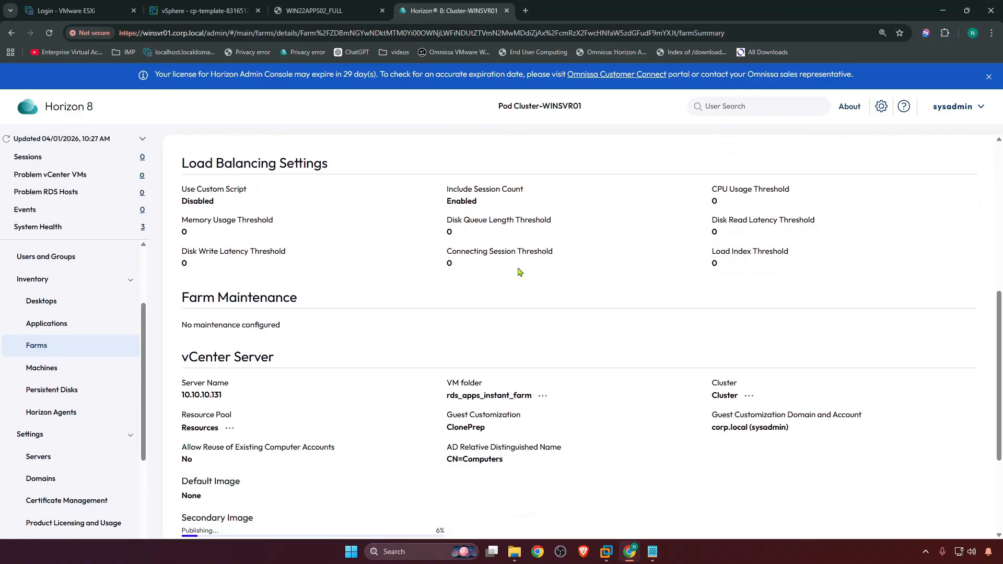
pyautogui.scroll(-3, 519, 266)
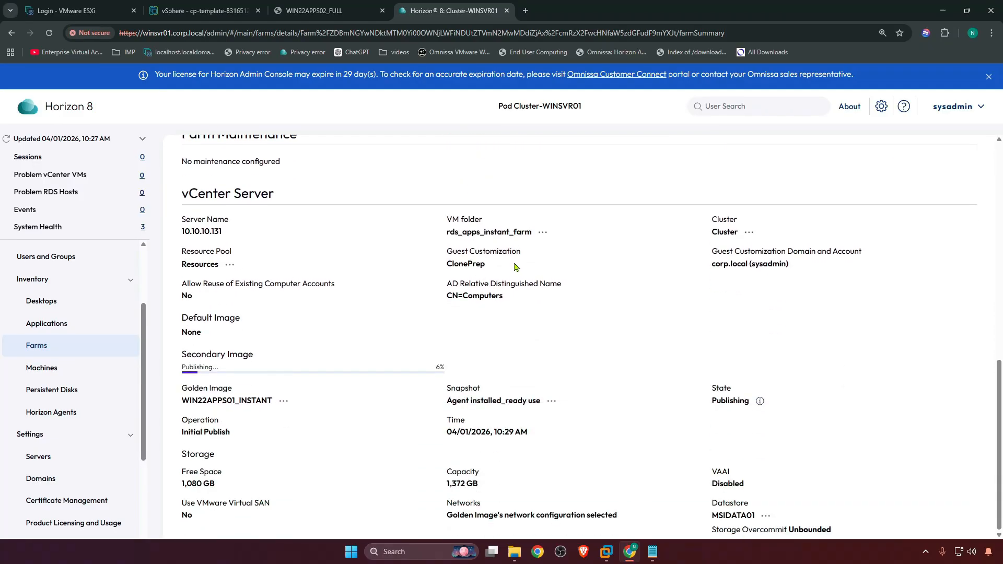
# Switch between the farm's RDS Hosts and Summary tabs, refreshing the summary to monitor the secondary image publishing progress
pyautogui.scroll(10, 516, 268)
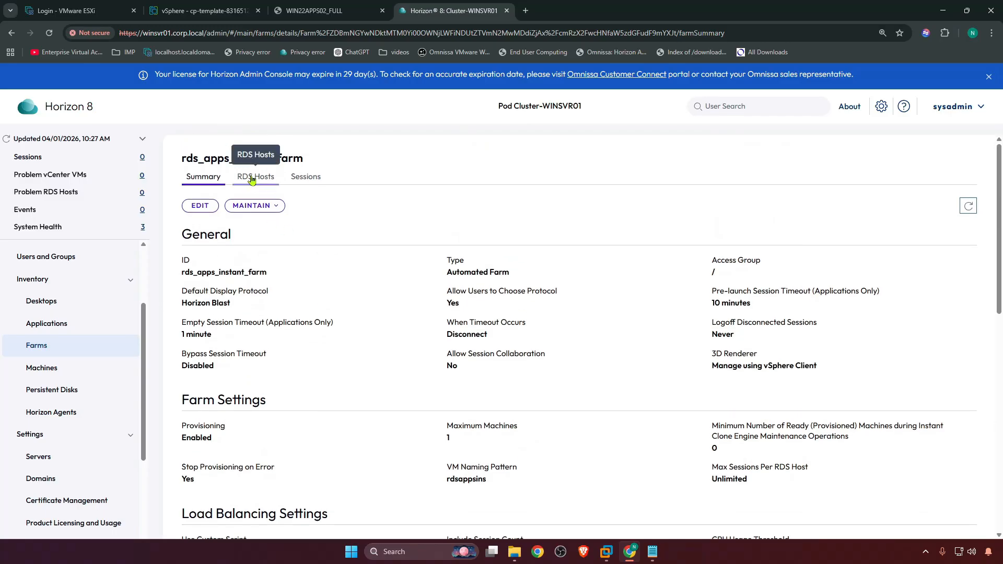
pyautogui.click(251, 178)
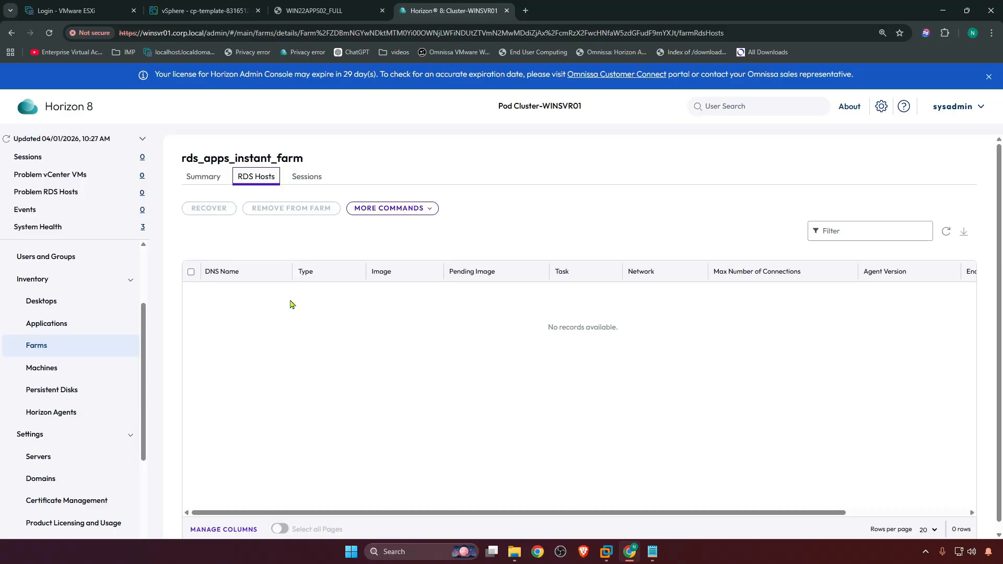
pyautogui.click(204, 178)
pyautogui.scroll(-1, 230, 292)
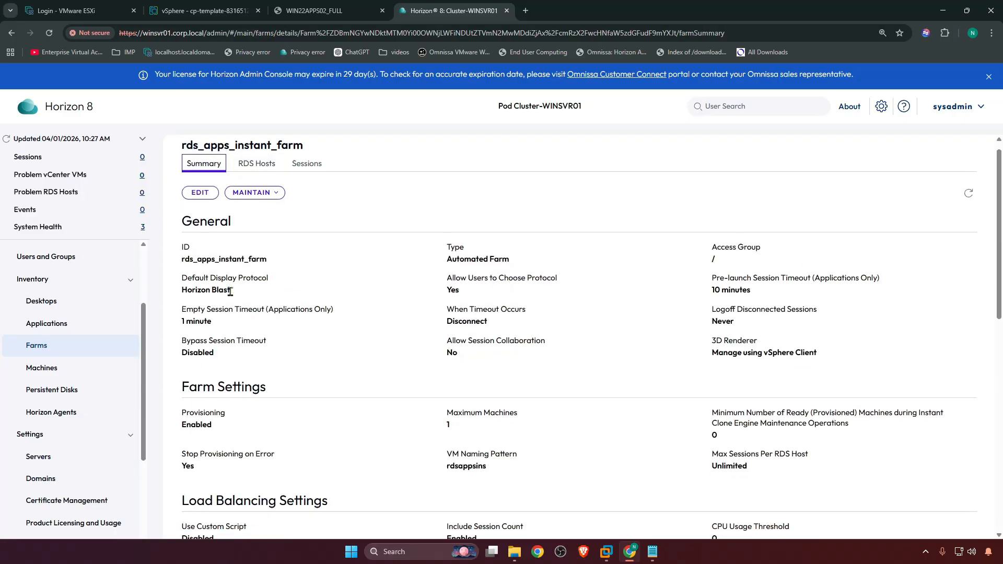
pyautogui.scroll(-7, 230, 291)
pyautogui.scroll(-3, 264, 380)
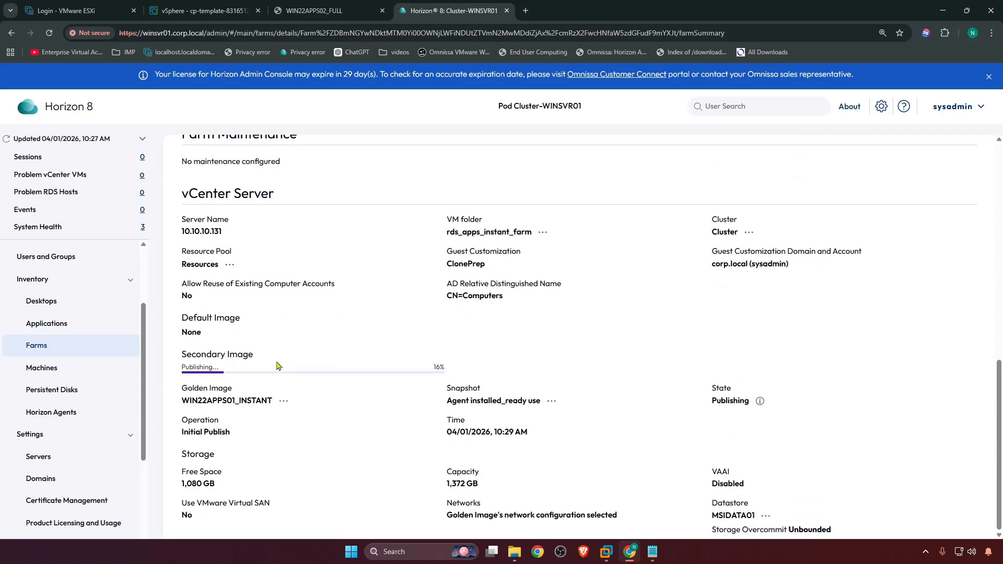
pyautogui.scroll(10, 629, 246)
pyautogui.click(968, 208)
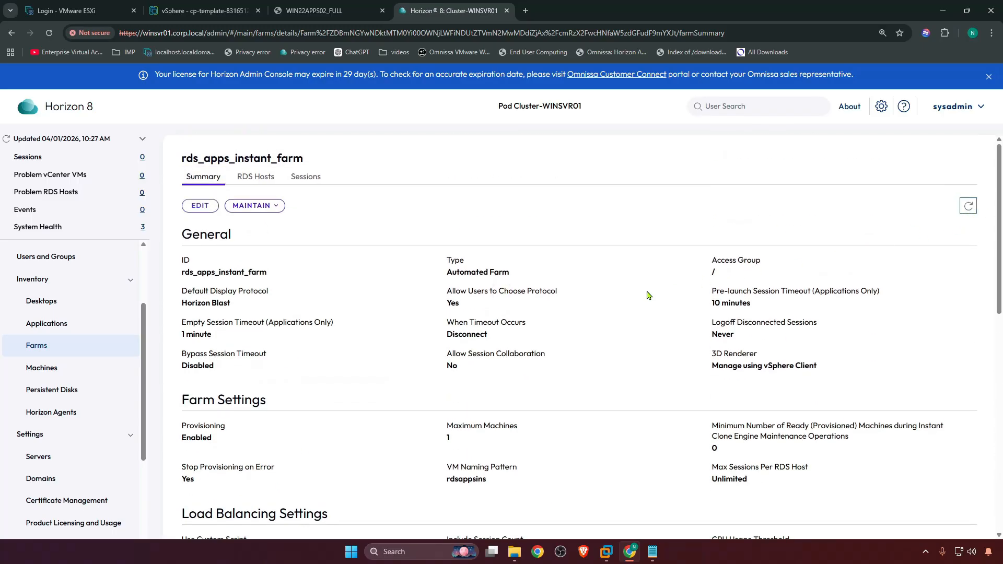
pyautogui.scroll(-8, 371, 318)
pyautogui.scroll(8, 373, 314)
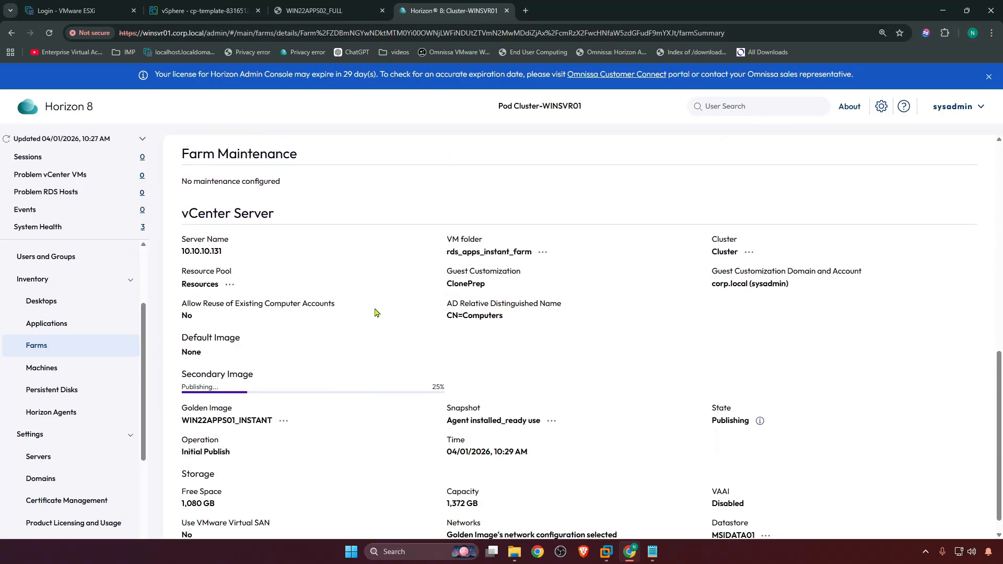
# Review the vSphere recent tasks for the rdsappsins1 host, then close the WIN22APPS02_FULL browser tab
pyautogui.click(204, 11)
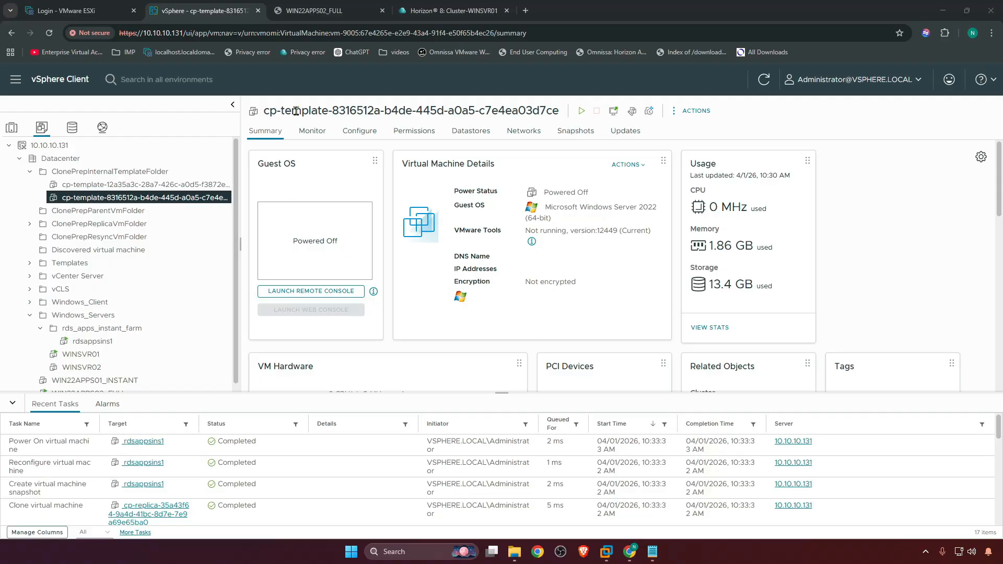
pyautogui.click(462, 11)
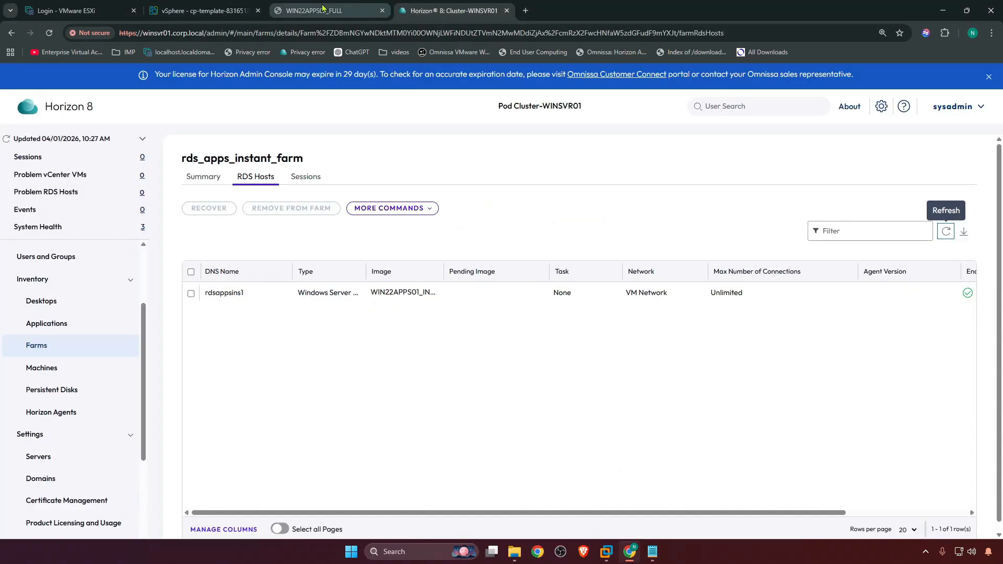
pyautogui.click(327, 11)
pyautogui.click(382, 10)
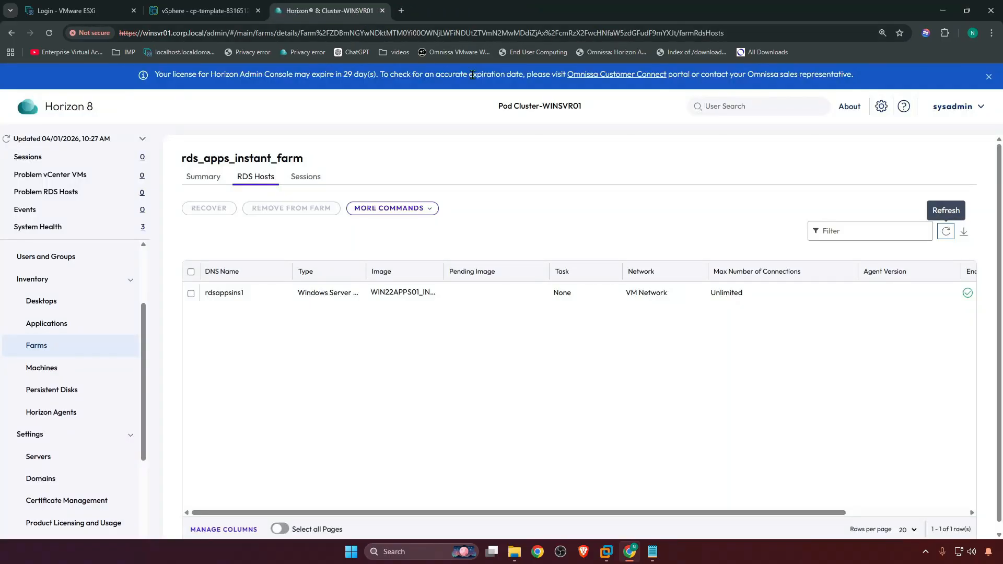
# Refresh the farm's RDS Hosts list and scroll across to view the rdsappsins1 host's status columns
pyautogui.click(946, 233)
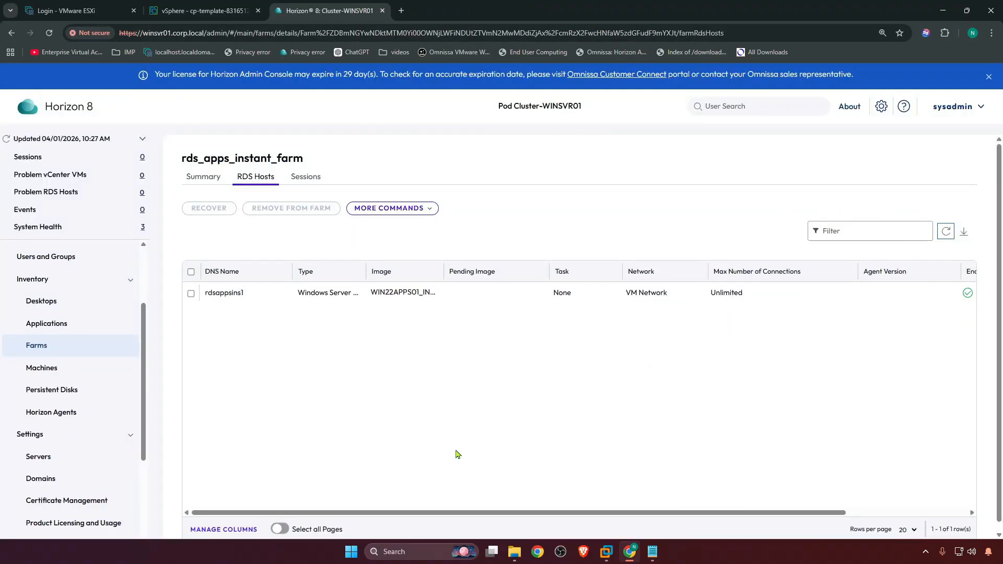
pyautogui.moveTo(472, 512); pyautogui.dragTo(549, 511)
pyautogui.moveTo(460, 515); pyautogui.dragTo(637, 516)
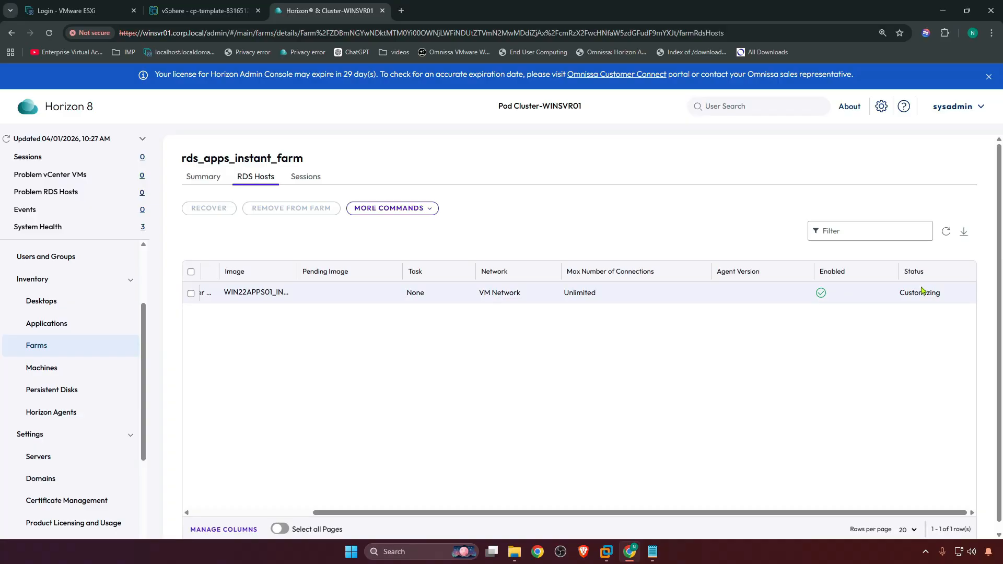
# Check the Application Pools list, reopen rds_apps_instant_farm from Farms, and review its RDS Hosts details
pyautogui.click(61, 324)
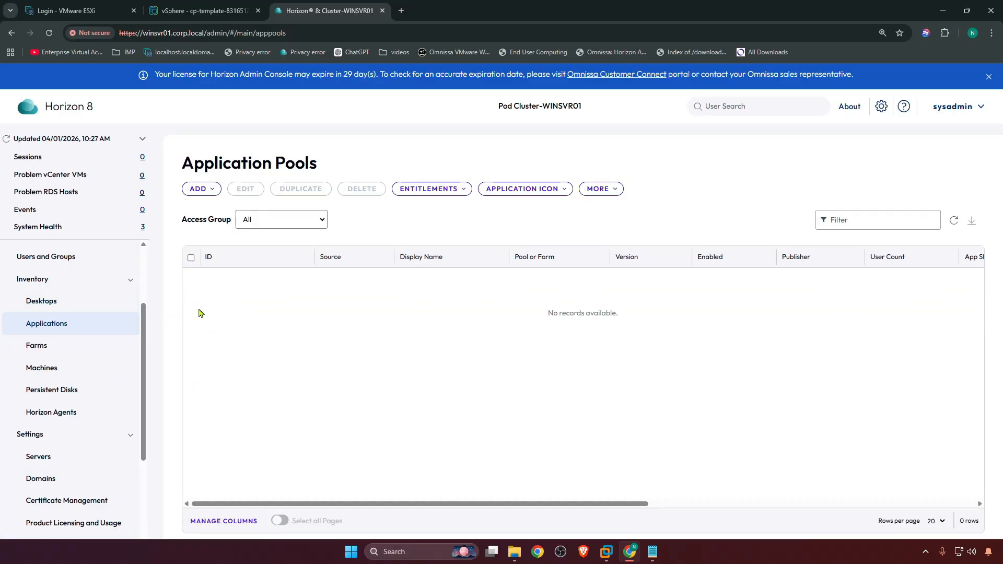
pyautogui.click(55, 347)
pyautogui.moveTo(327, 504); pyautogui.dragTo(306, 490)
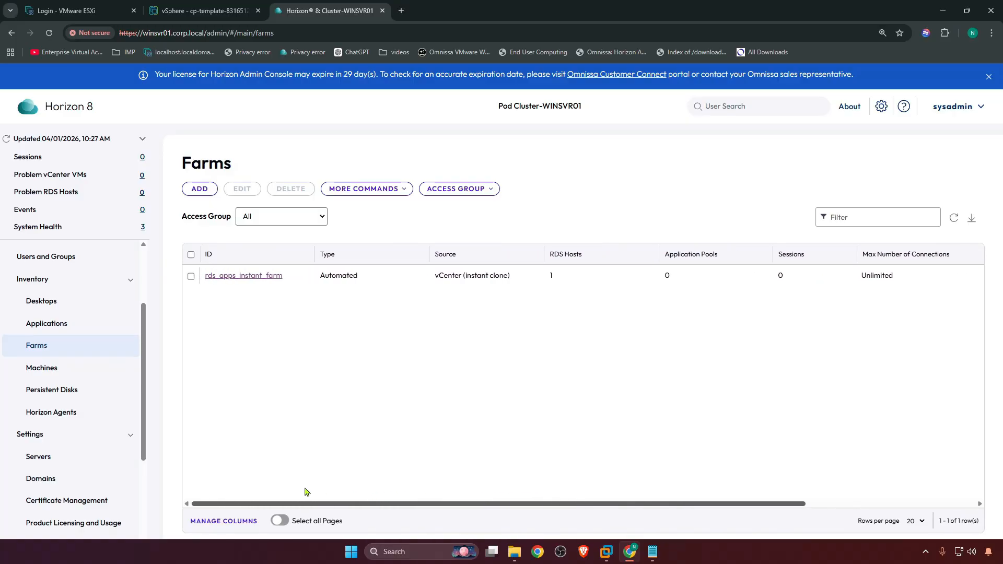
pyautogui.click(243, 277)
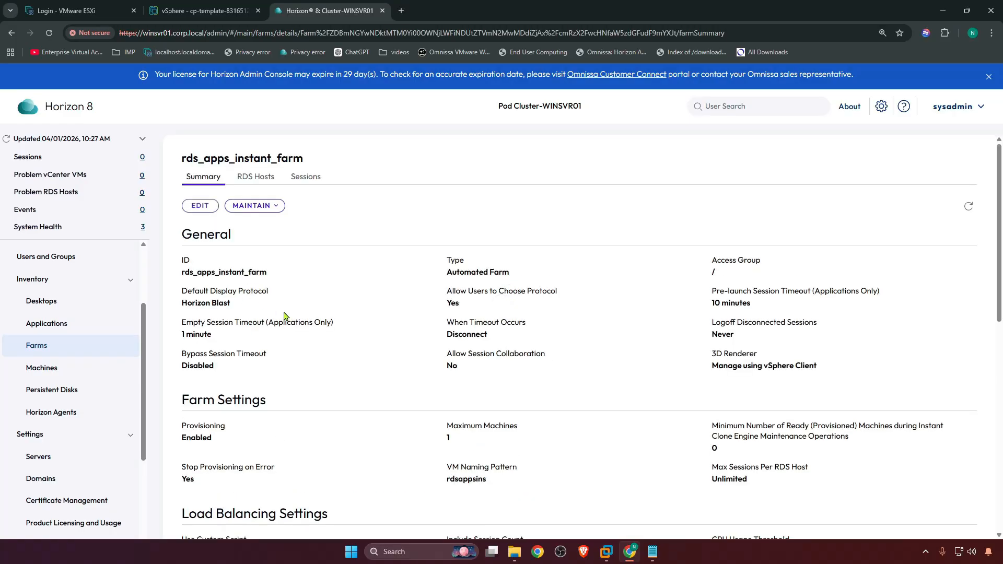
pyautogui.click(255, 177)
pyautogui.moveTo(426, 513); pyautogui.dragTo(461, 514)
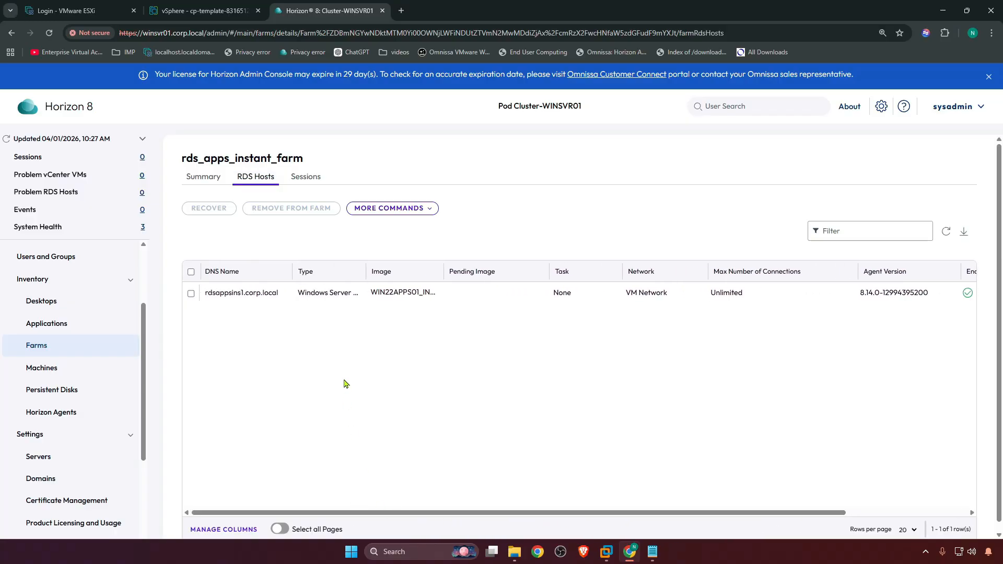